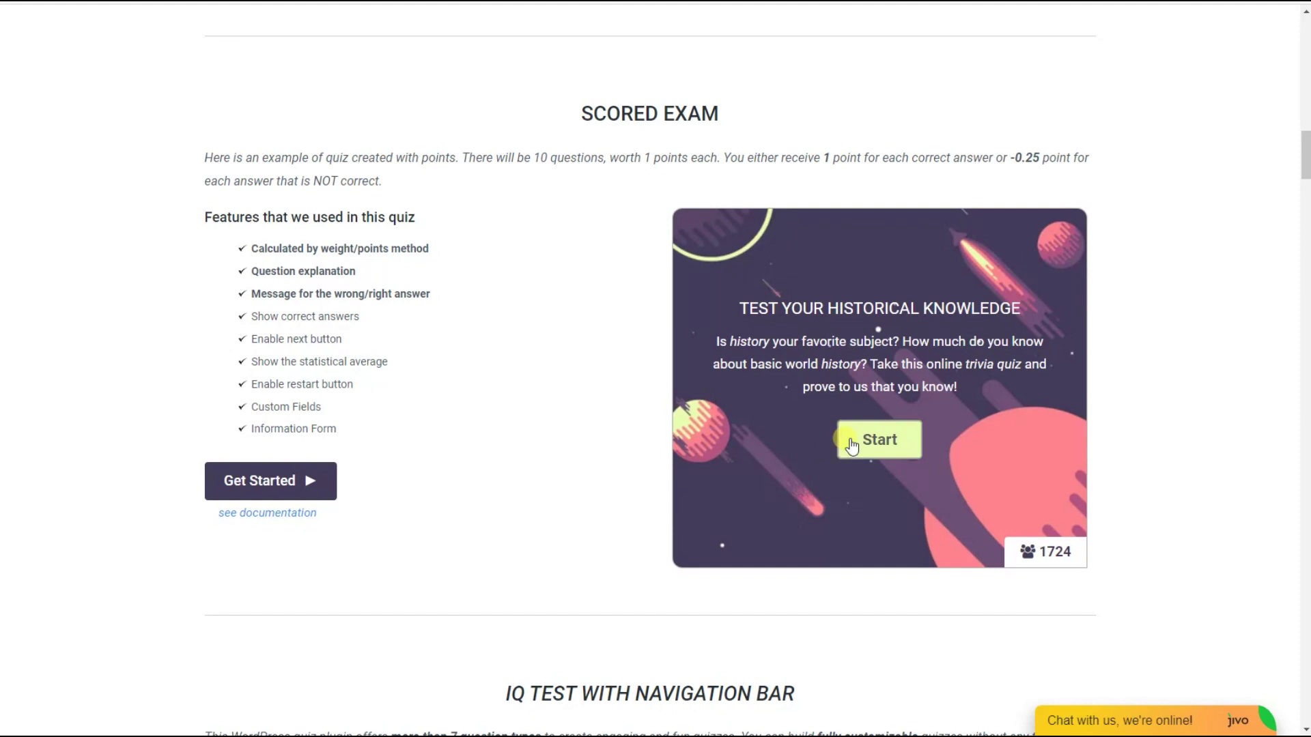
# Fill in the student's first name and e-mail in the info form and submit it
pyautogui.click(781, 213)
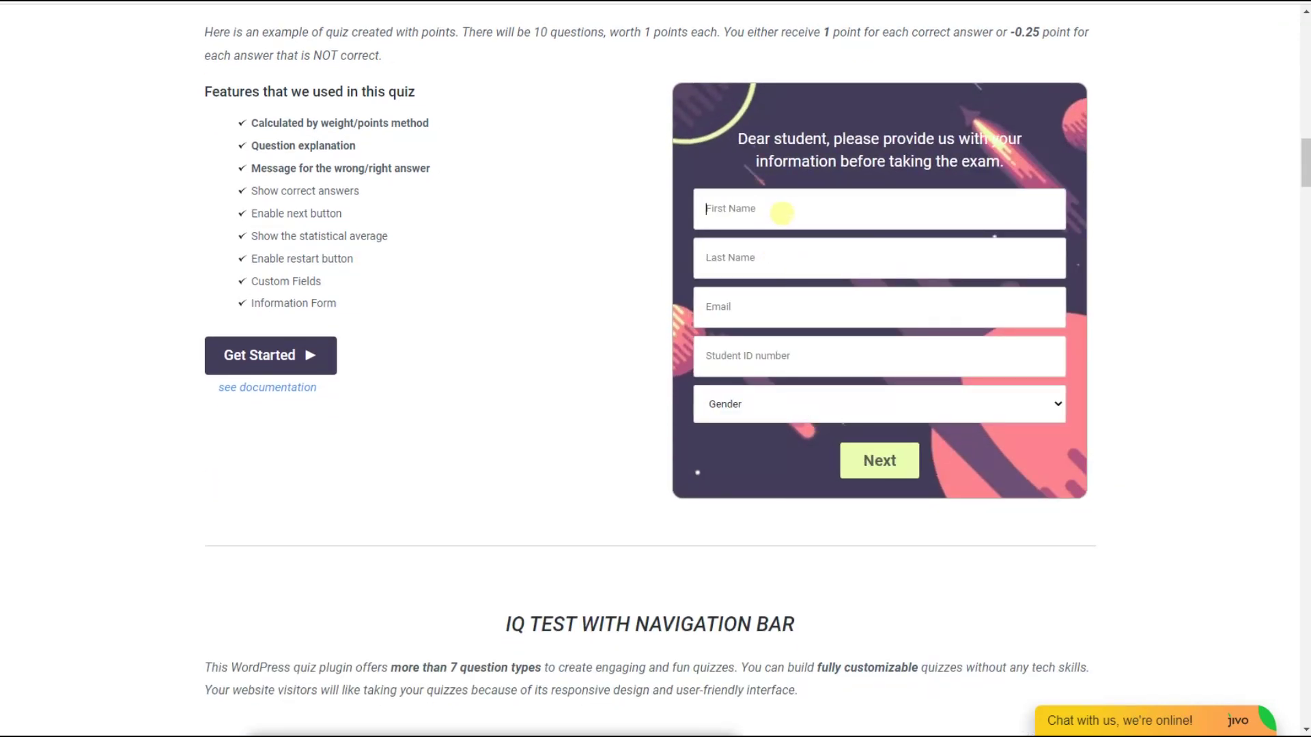
pyautogui.write('John')
pyautogui.write('example@gmail.com')
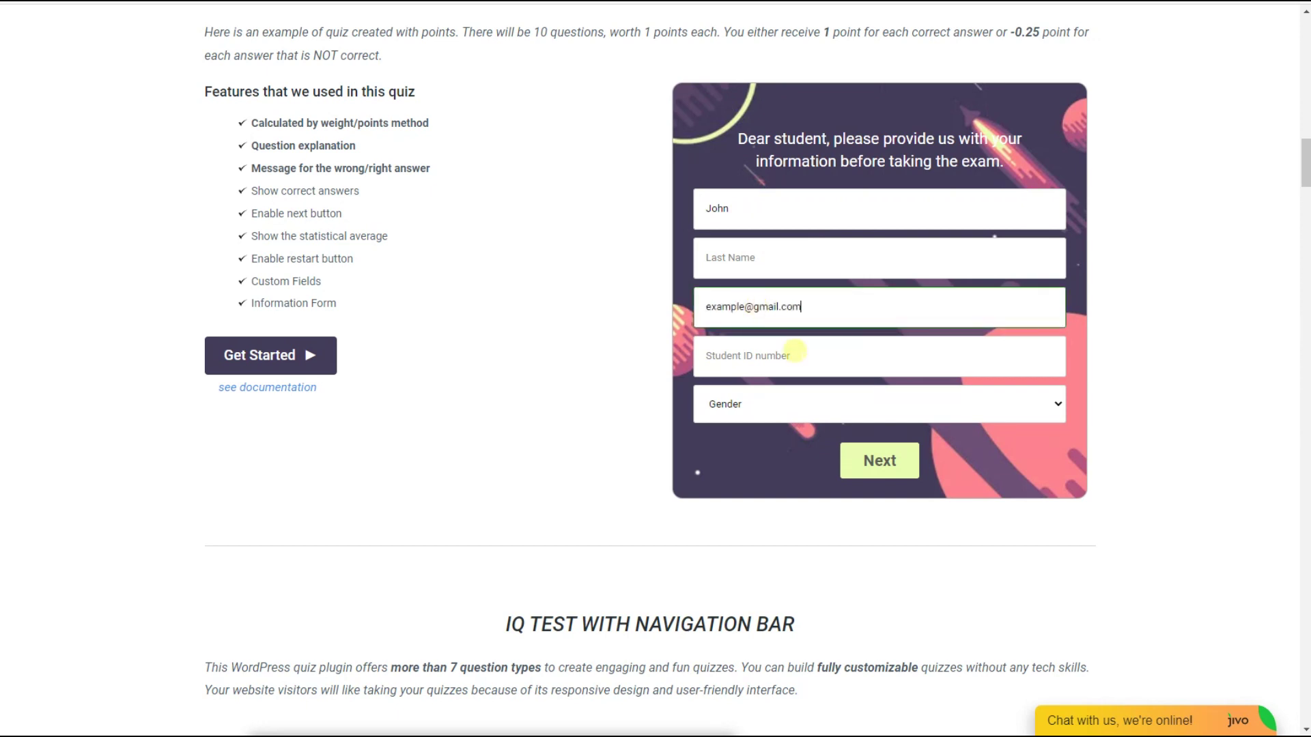
pyautogui.click(867, 459)
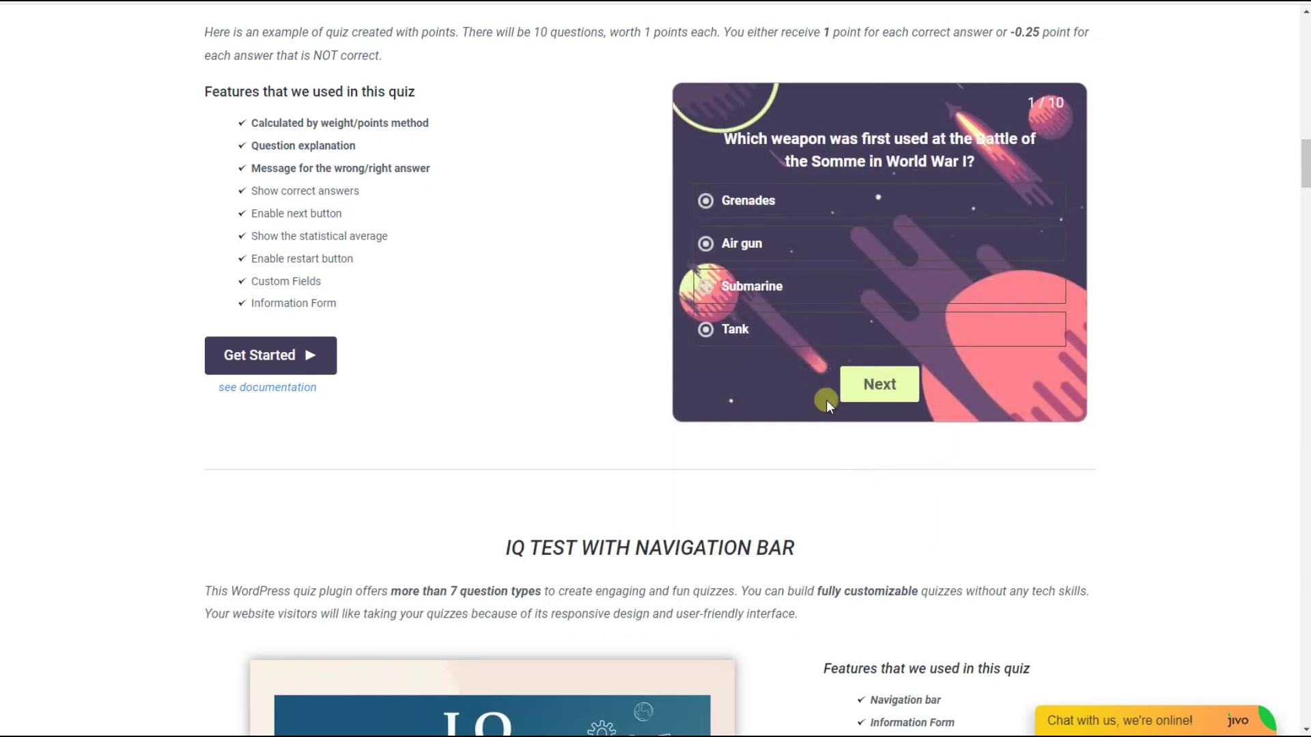
# Answer history questions 1 to 3 and advance to question 5
pyautogui.click(819, 286)
pyautogui.click(853, 392)
pyautogui.click(856, 303)
pyautogui.click(862, 366)
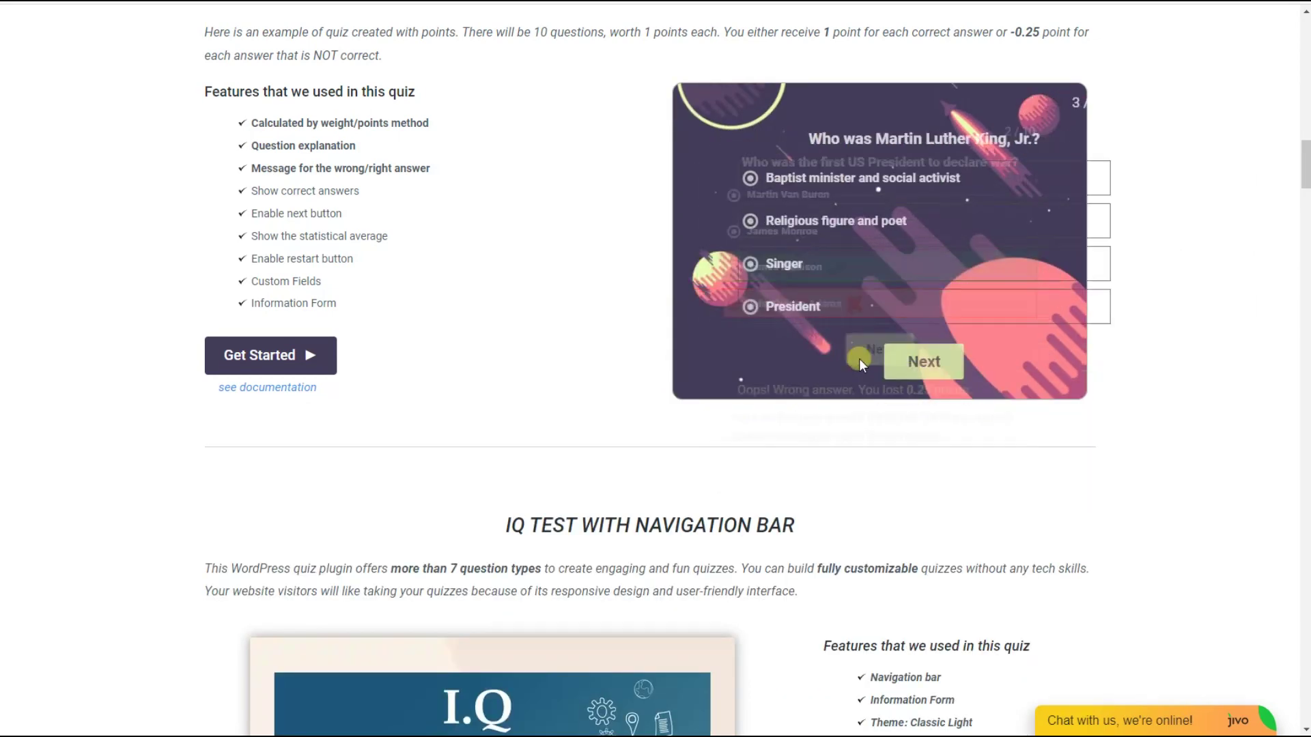
pyautogui.click(806, 263)
pyautogui.click(869, 375)
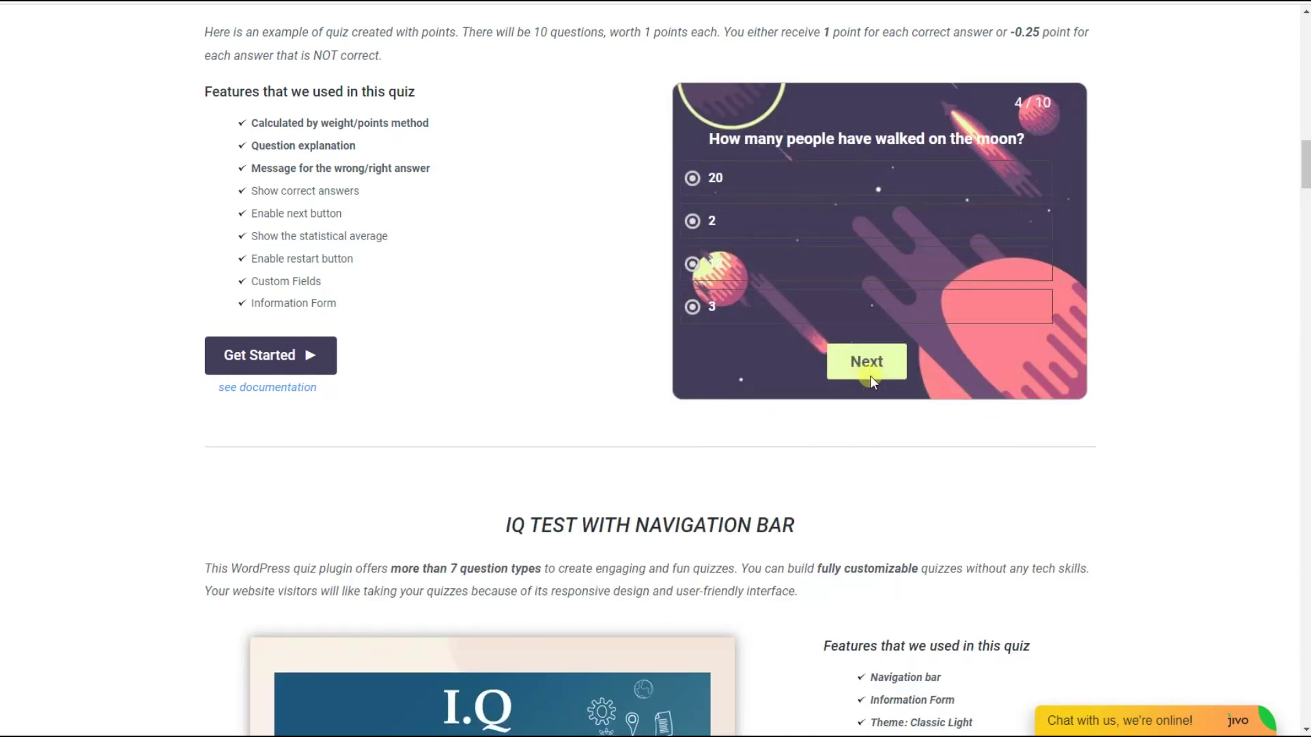
pyautogui.click(870, 374)
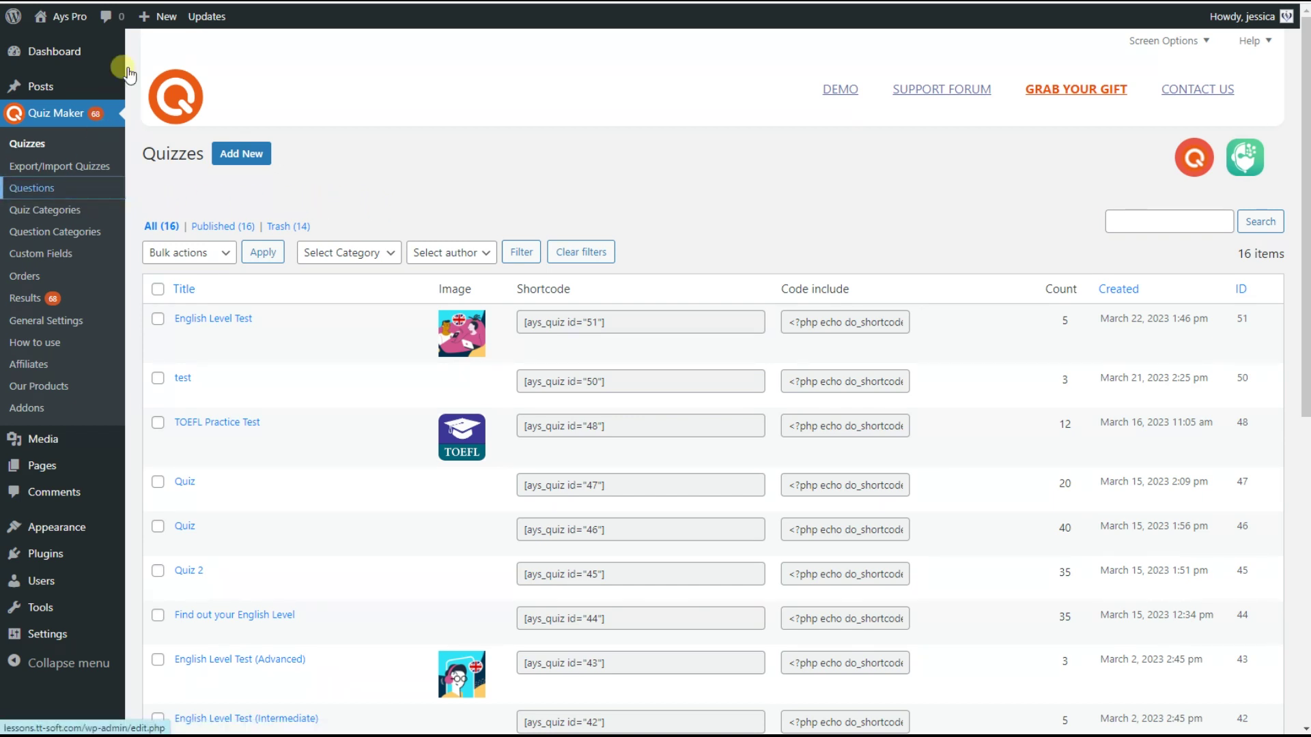
# Open the English Level Test quiz from the Quizzes list and scroll through its edit page
pyautogui.click(32, 188)
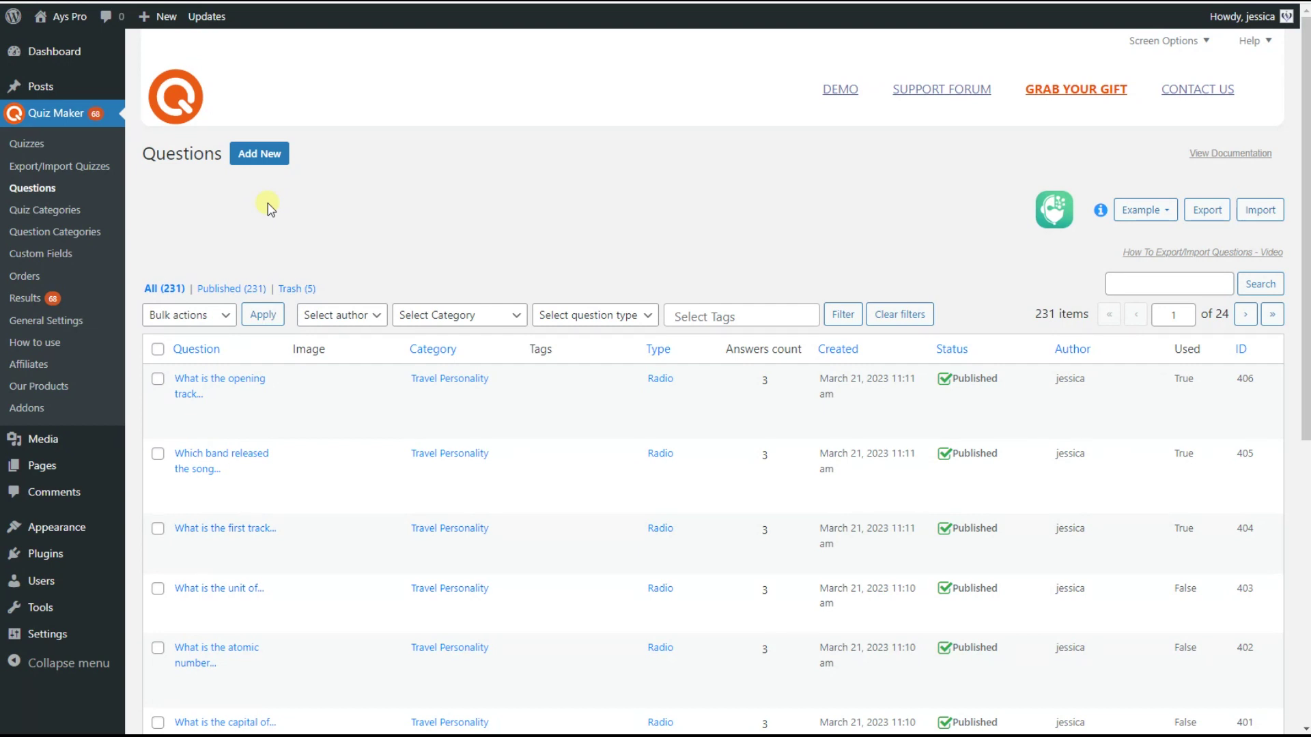
pyautogui.click(40, 146)
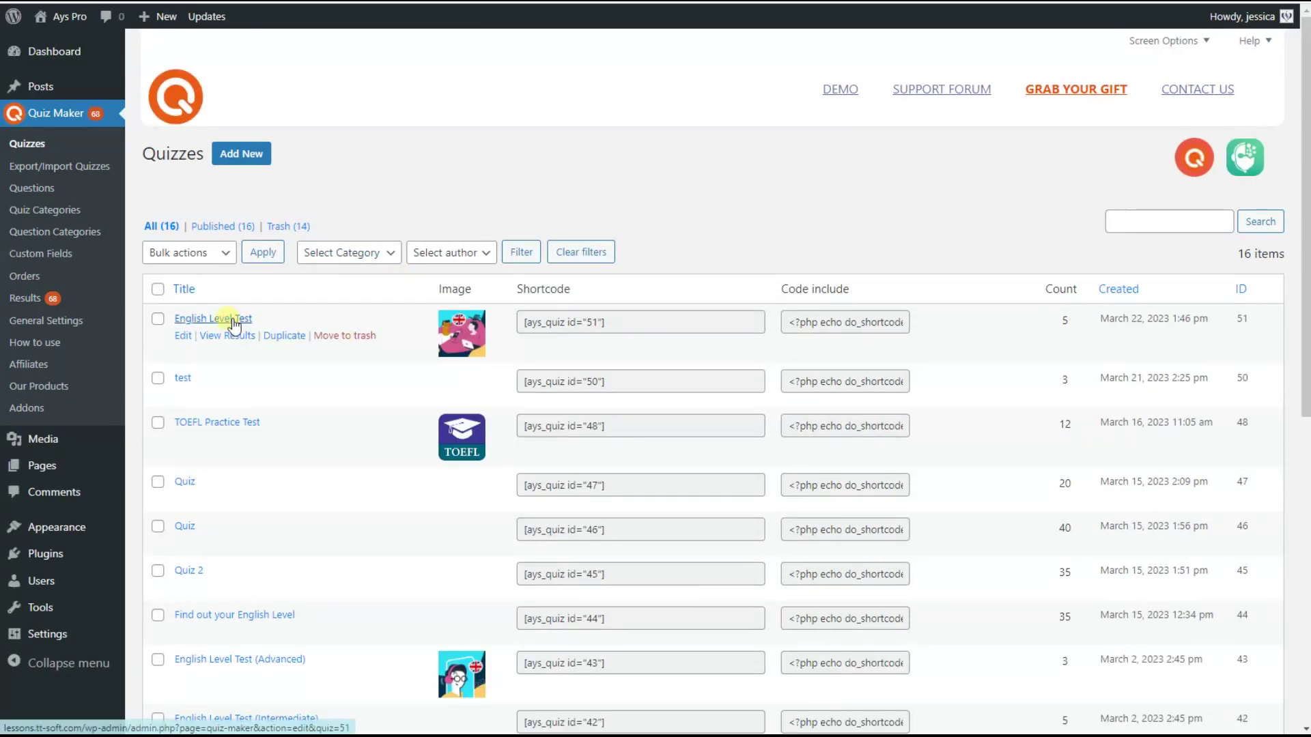
pyautogui.click(232, 321)
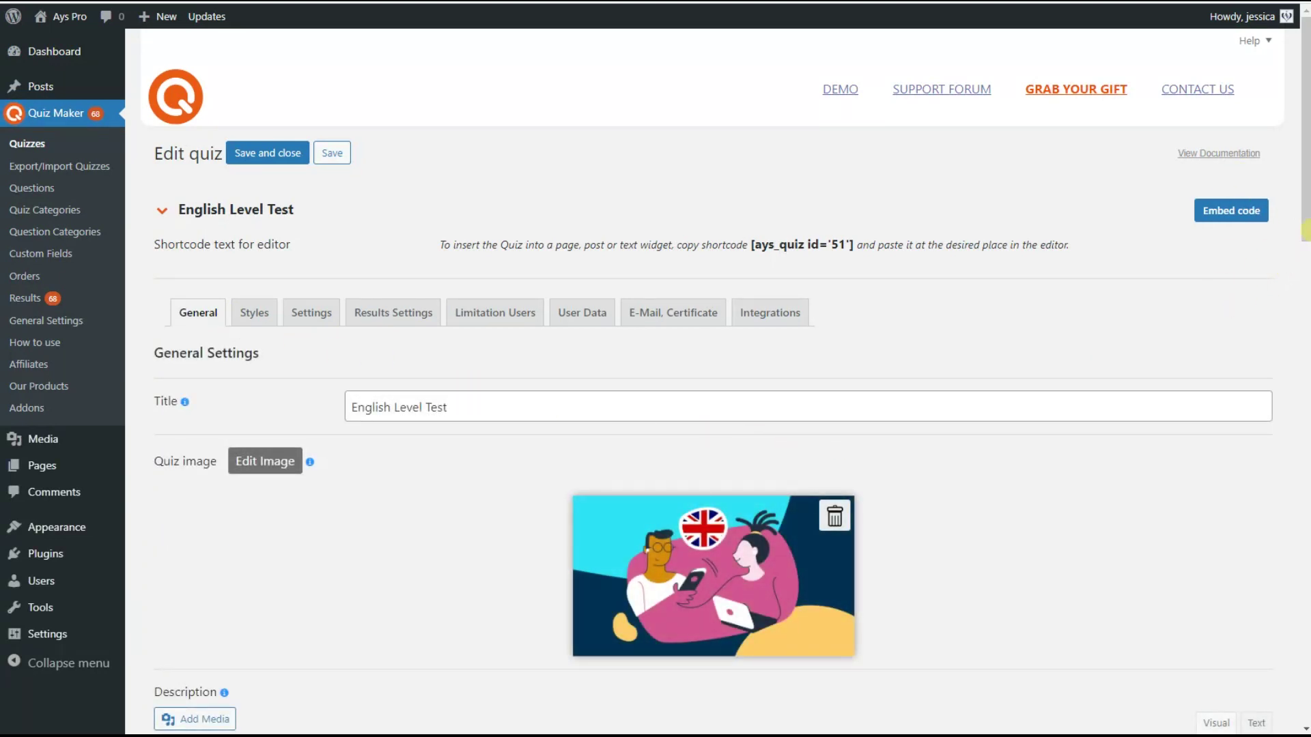
pyautogui.moveTo(1304, 208); pyautogui.dragTo(1305, 567)
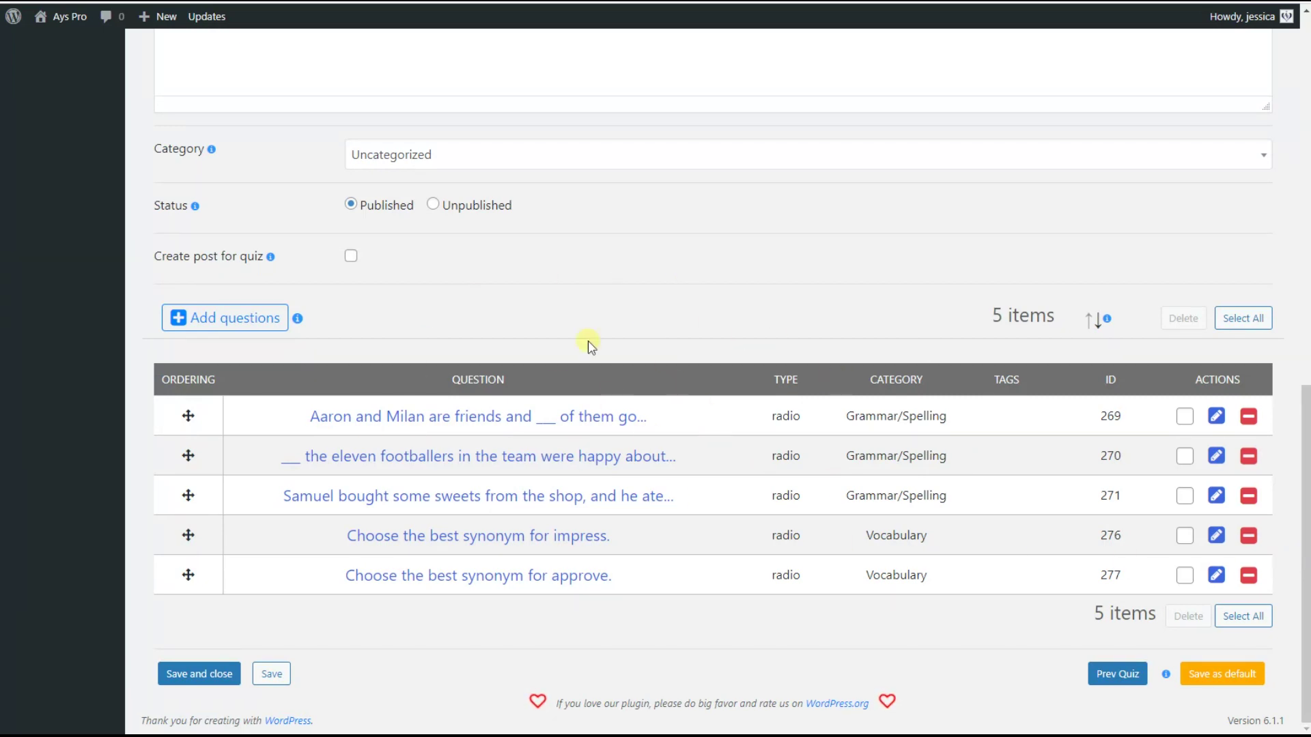
pyautogui.moveTo(1305, 485); pyautogui.dragTo(1305, 478)
pyautogui.scroll(20, 1185, 448)
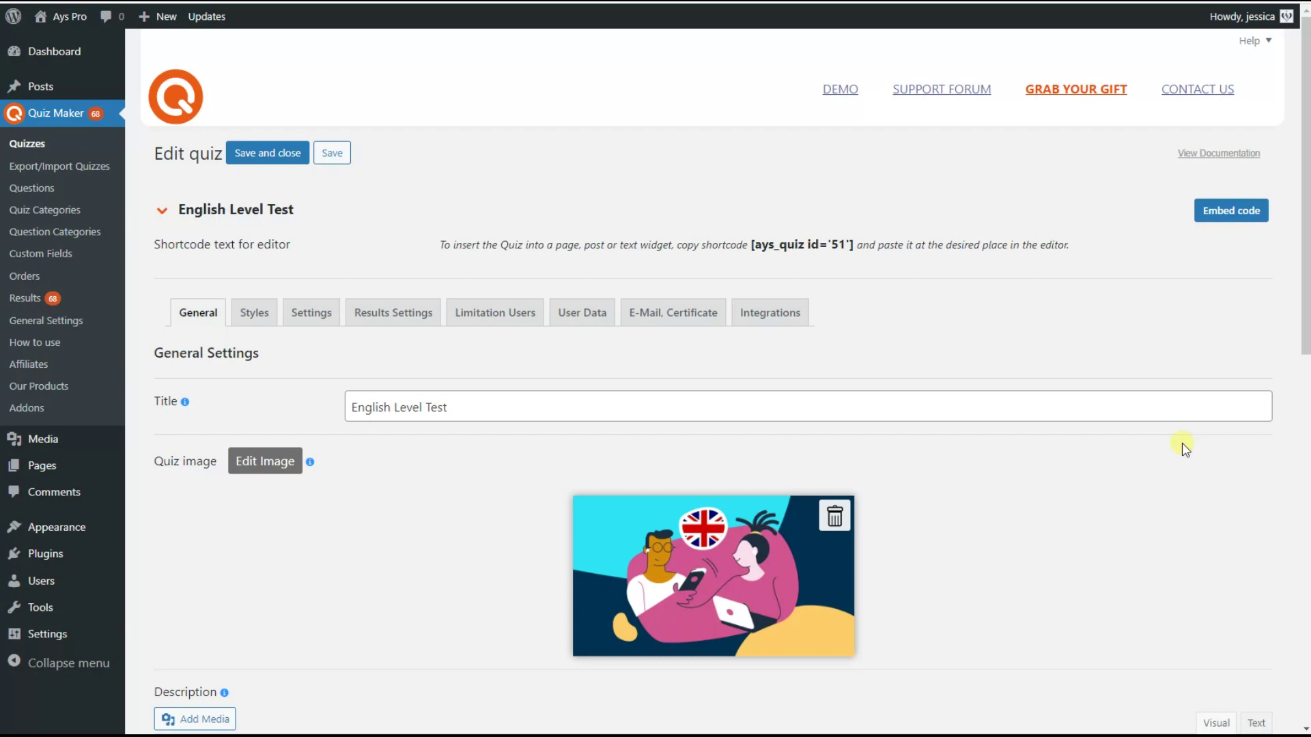
# Look over the Results Settings of English Level Test, then switch to E-Mail, Certificate
pyautogui.click(428, 327)
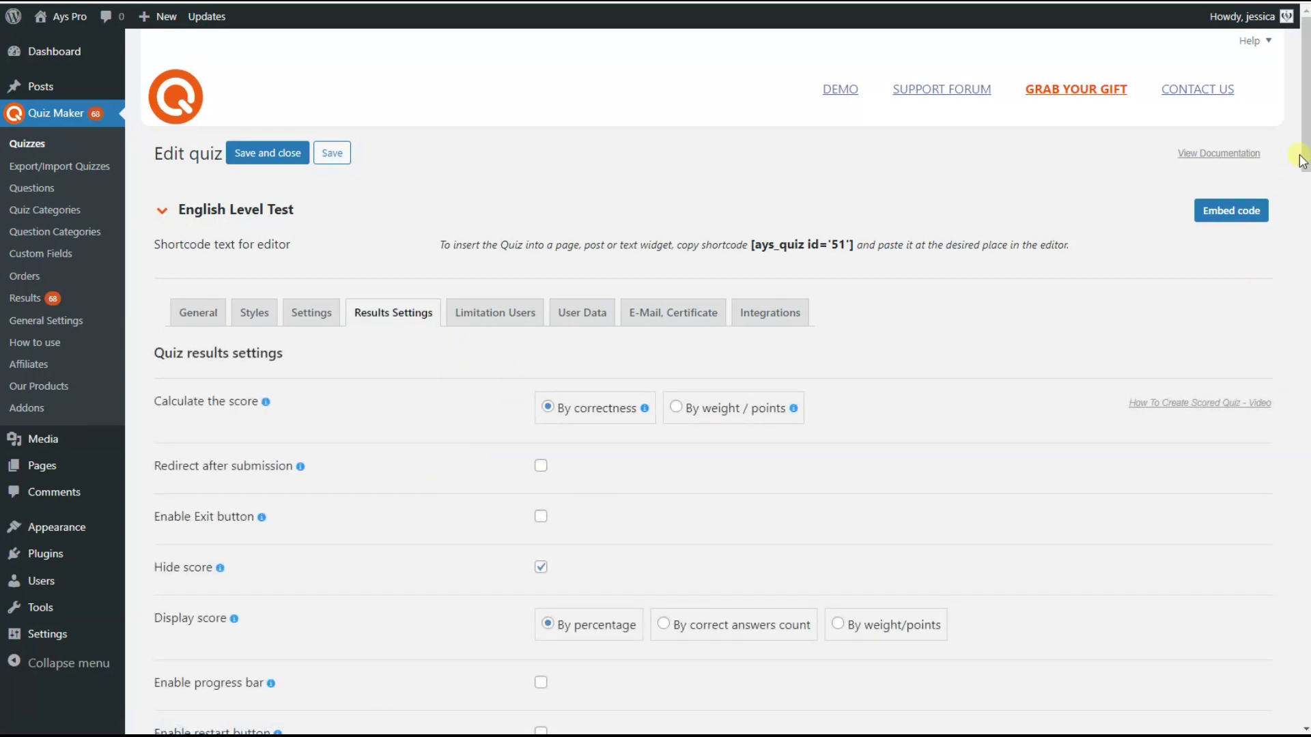
pyautogui.moveTo(1304, 179); pyautogui.dragTo(1304, 236)
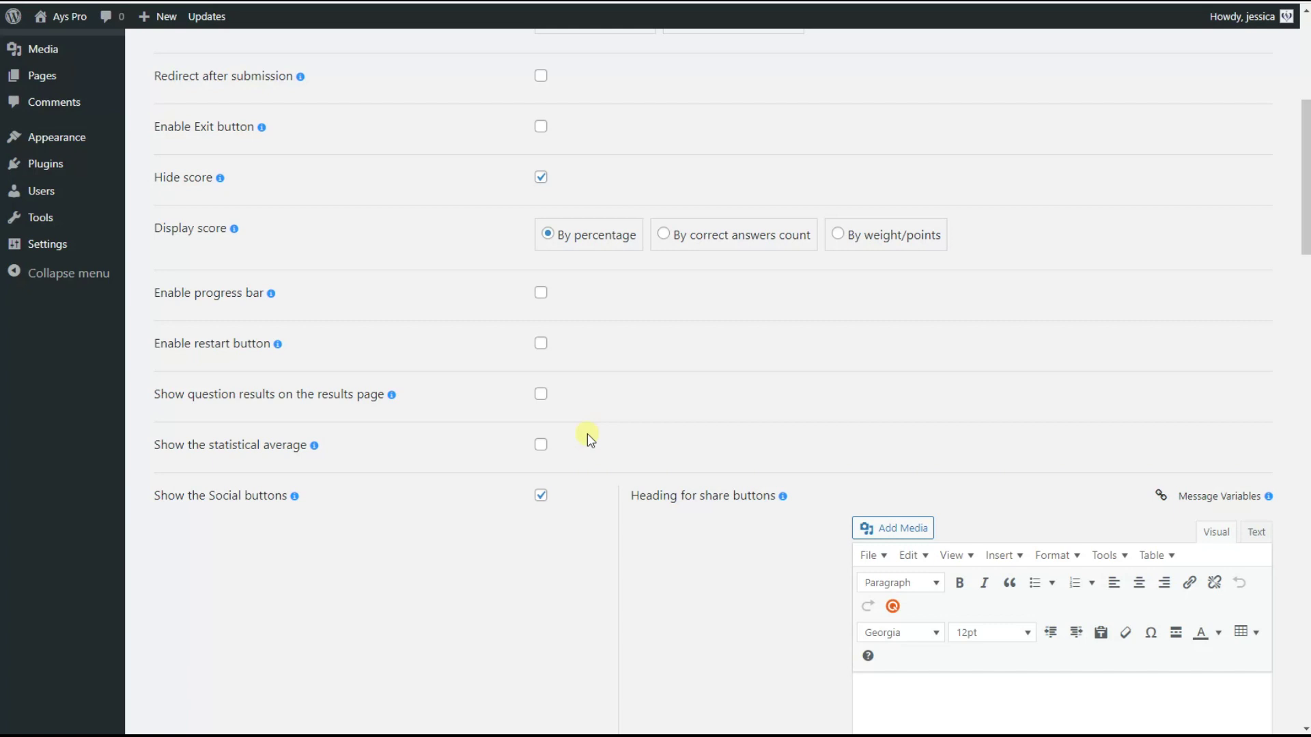
pyautogui.scroll(6, 589, 437)
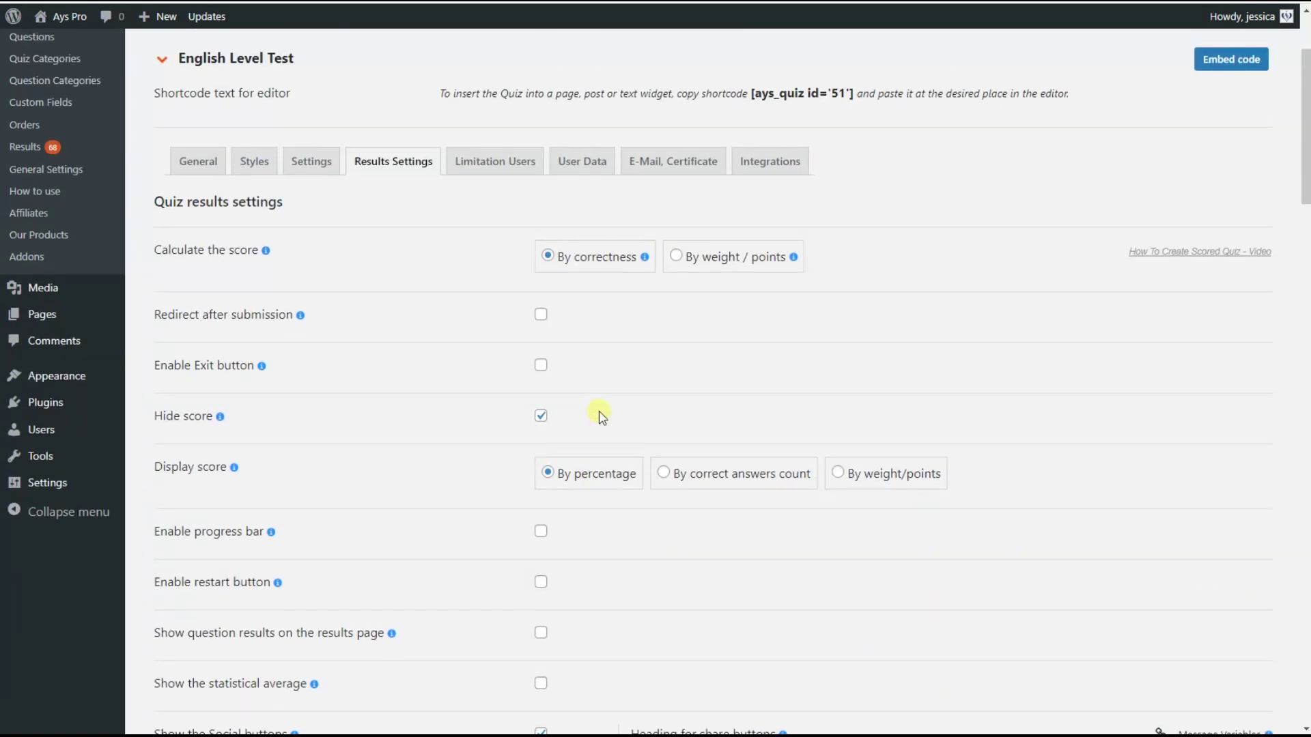
pyautogui.click(700, 315)
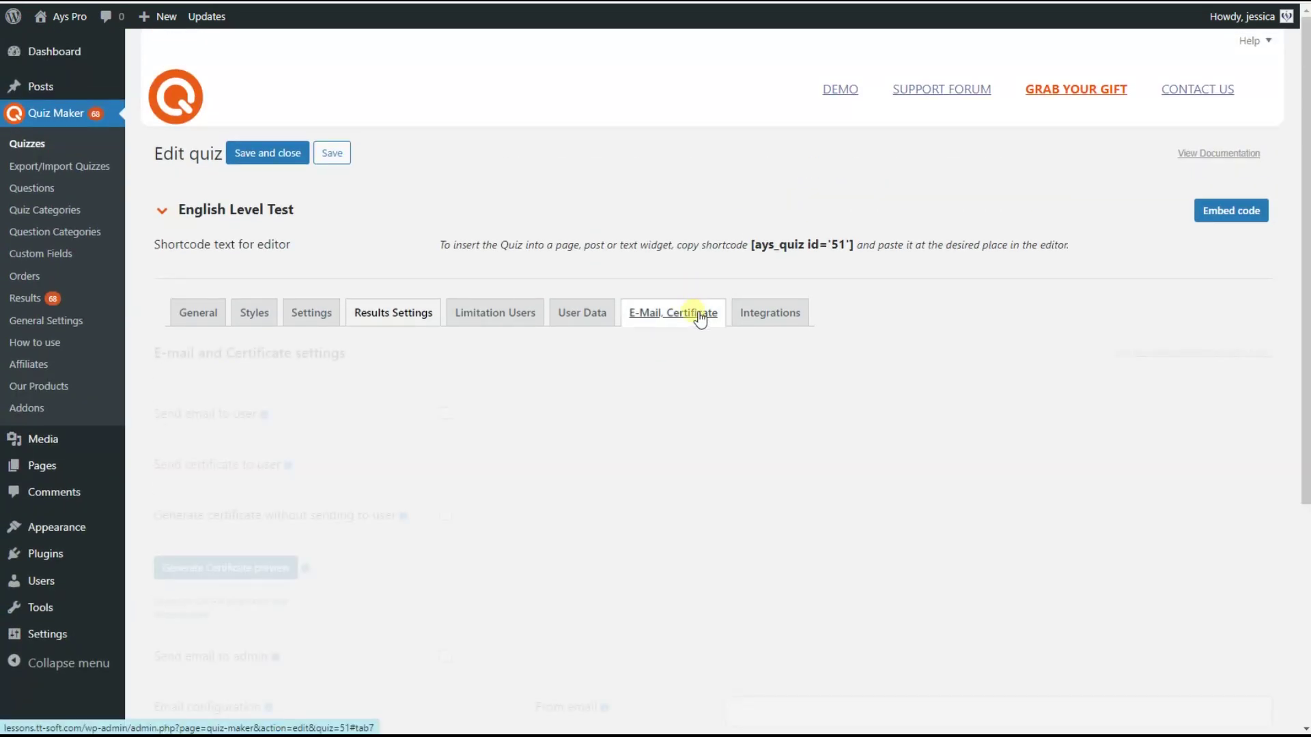
# Enable Send email to user and Send results to user, checking the Message Variables list
pyautogui.click(445, 413)
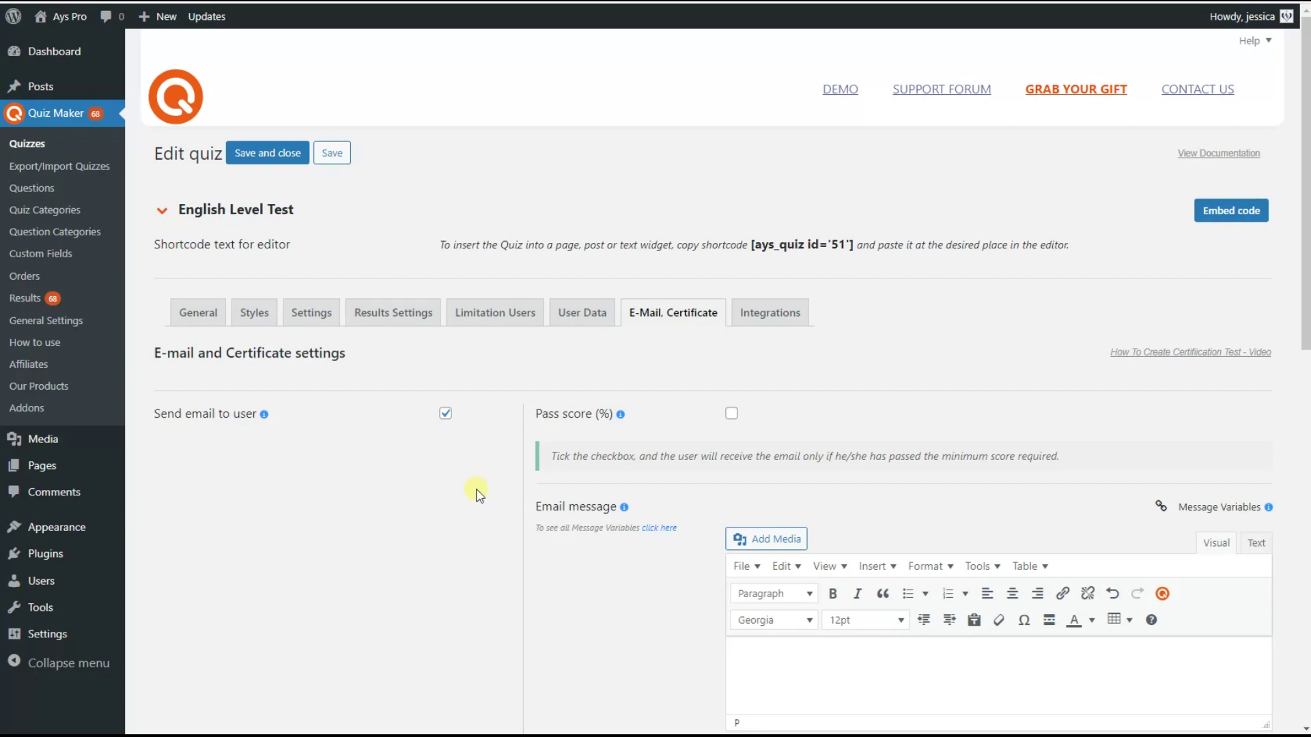
pyautogui.scroll(-3, 478, 502)
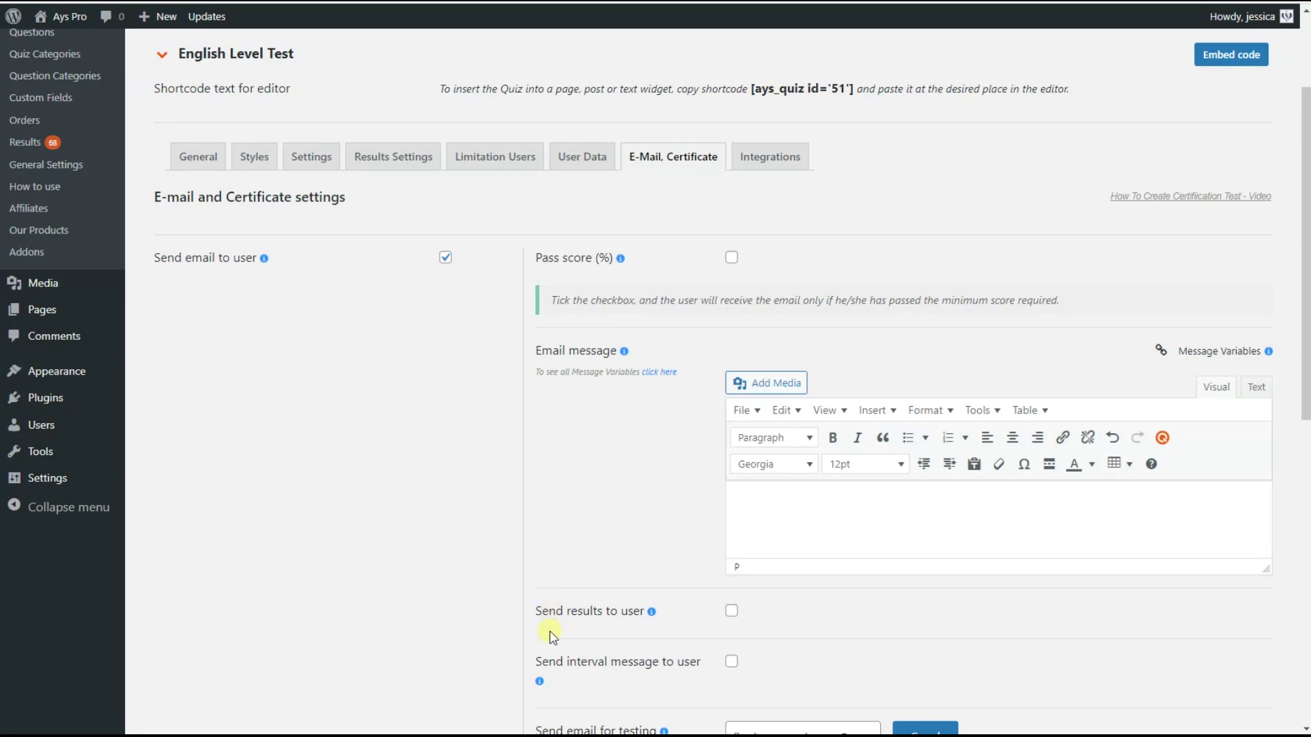
pyautogui.click(601, 610)
pyautogui.click(1242, 355)
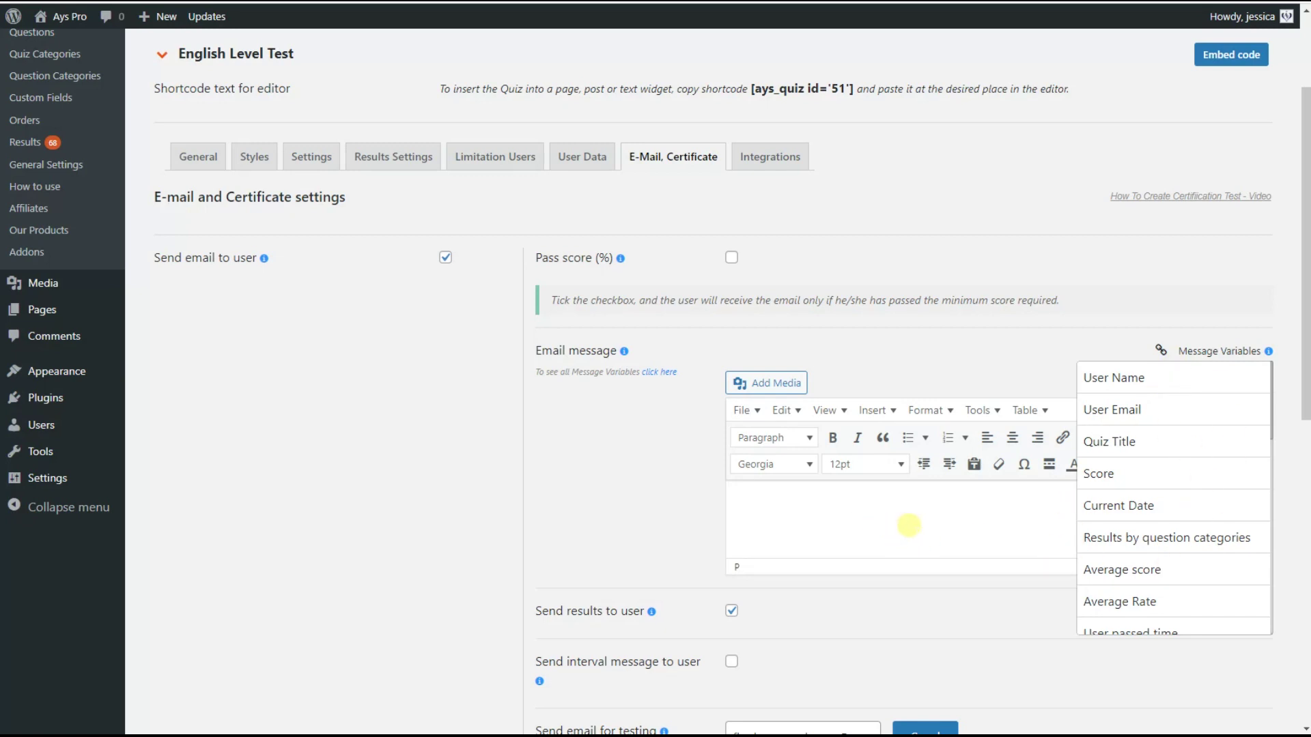
pyautogui.click(908, 524)
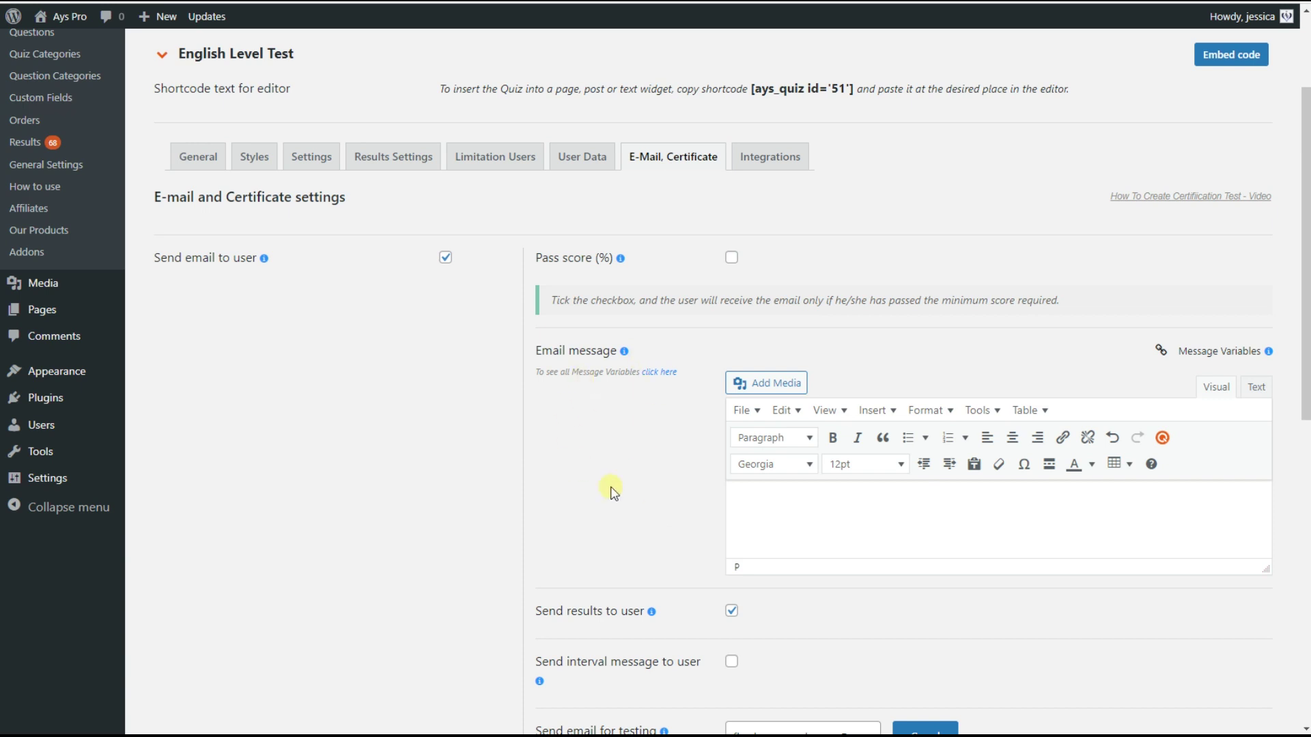
pyautogui.click(594, 163)
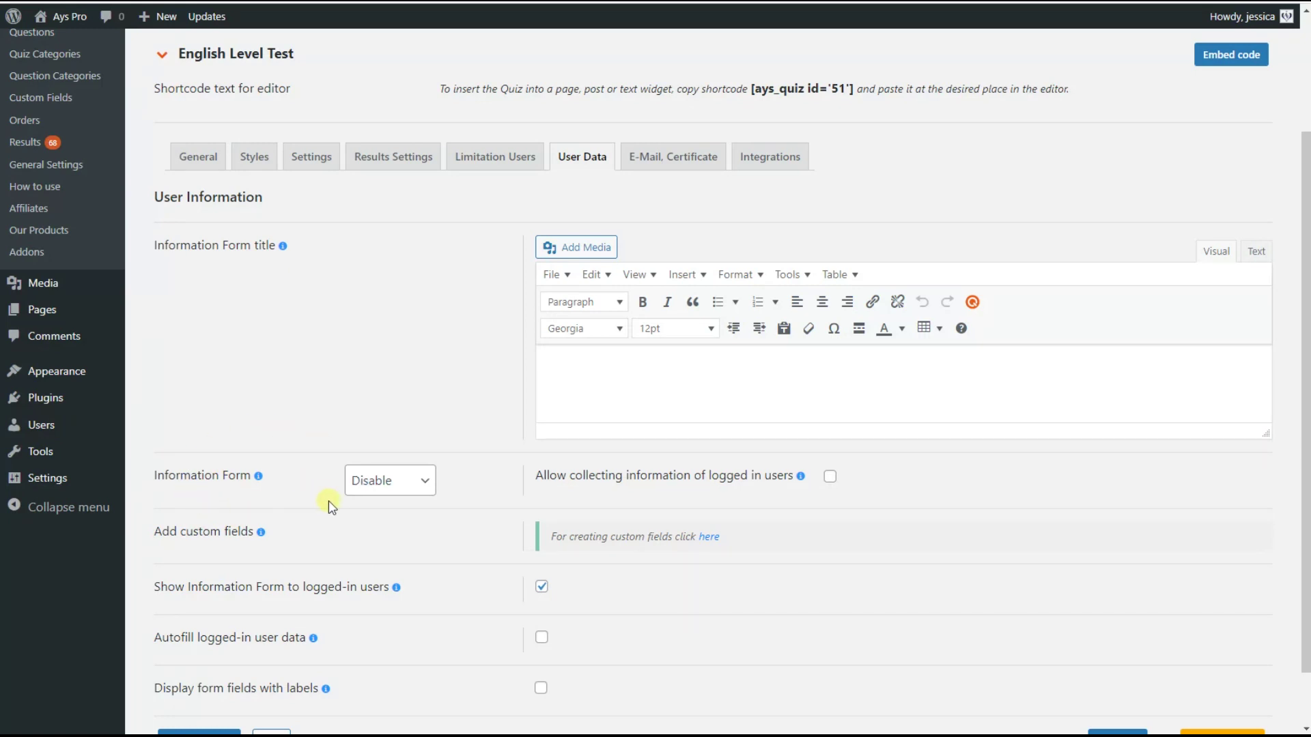
# Set the information form to appear before the quiz starts
pyautogui.click(404, 486)
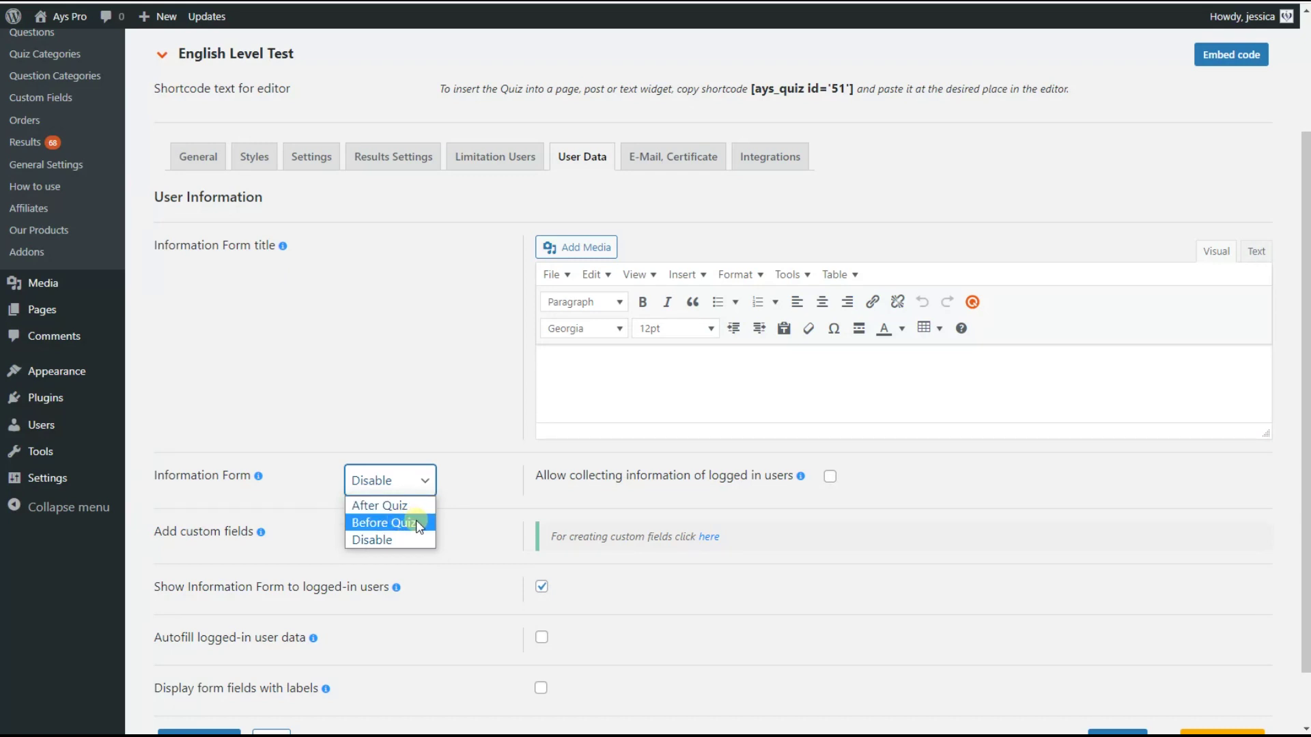
pyautogui.click(382, 523)
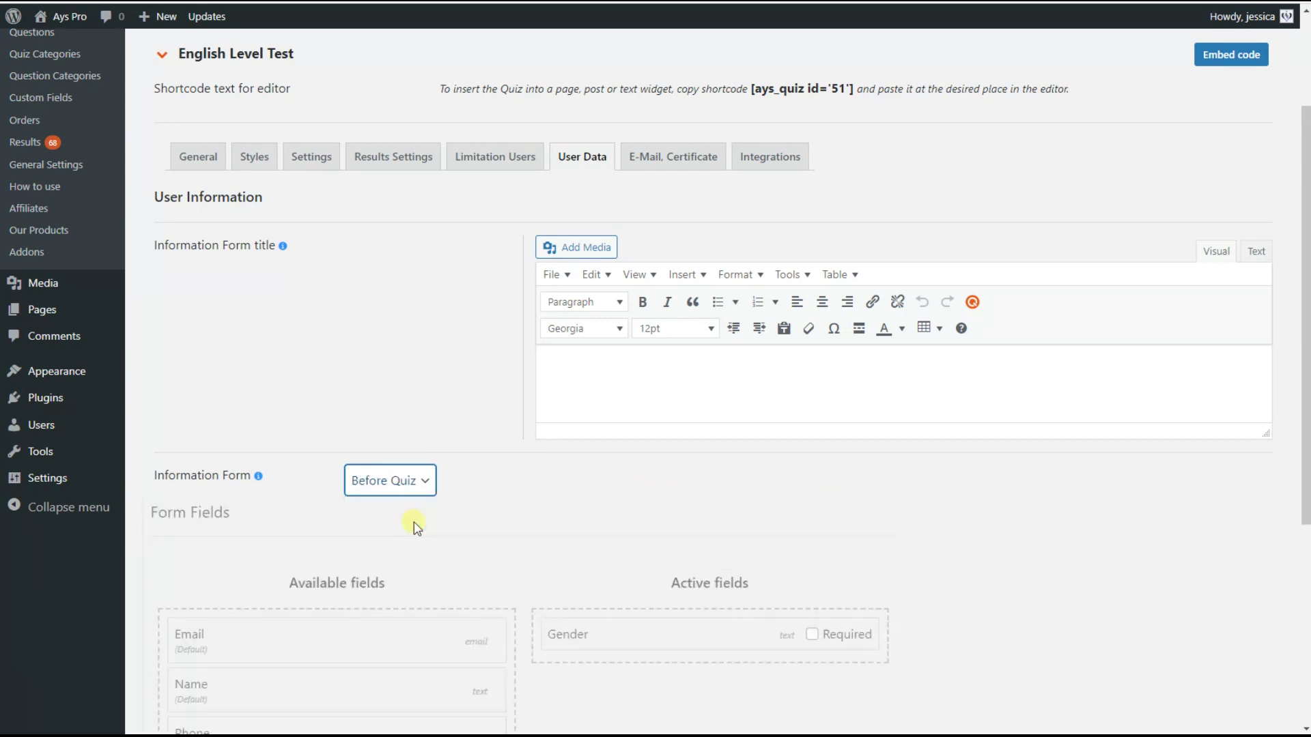
pyautogui.scroll(-1, 641, 514)
pyautogui.scroll(-1, 706, 538)
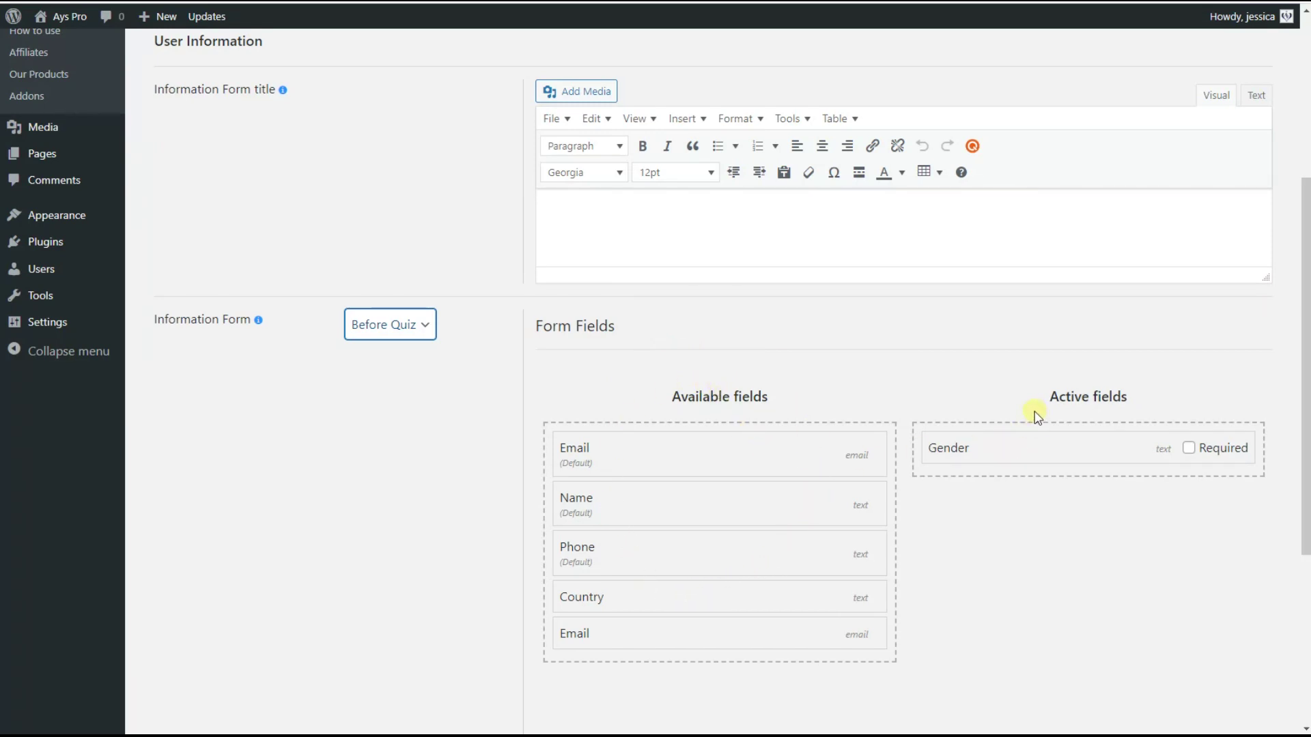
# Add Email and Name as required active form fields and save the quiz
pyautogui.moveTo(609, 465); pyautogui.dragTo(1031, 452)
pyautogui.moveTo(667, 453); pyautogui.dragTo(1065, 499)
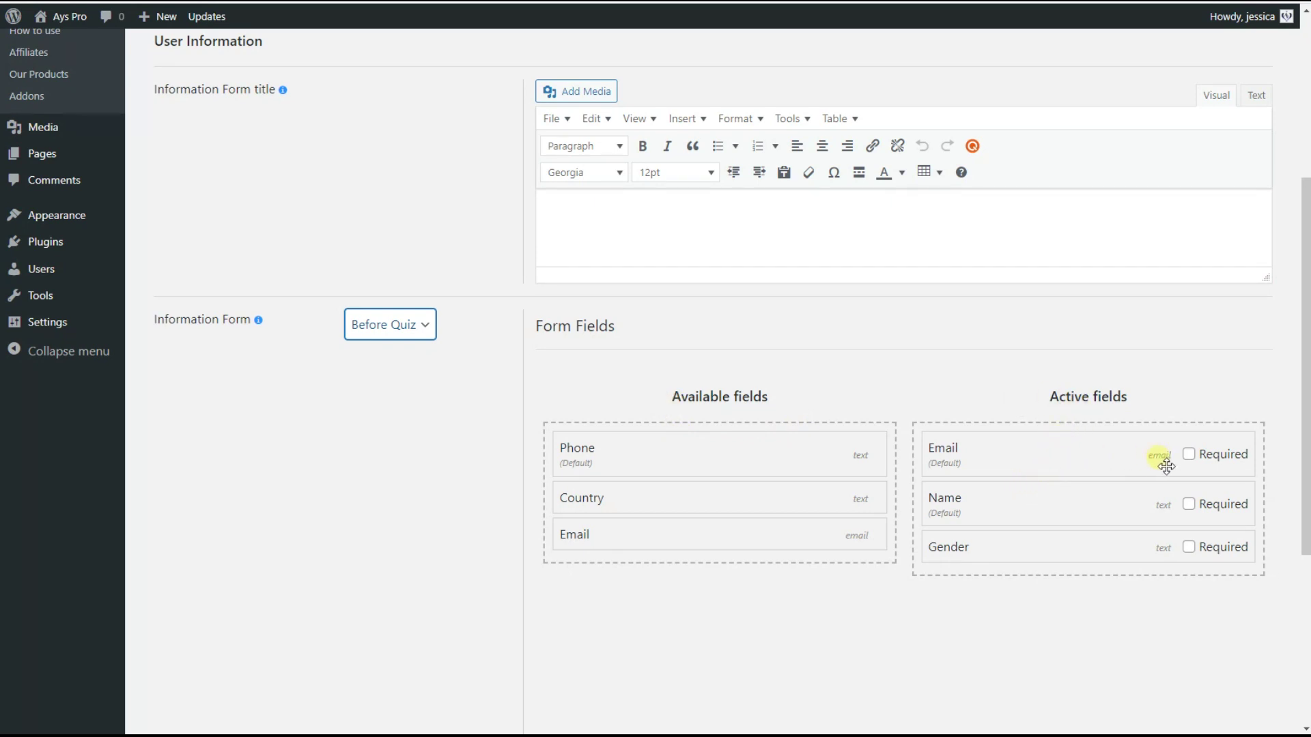
pyautogui.click(1189, 455)
pyautogui.click(1189, 505)
pyautogui.click(902, 626)
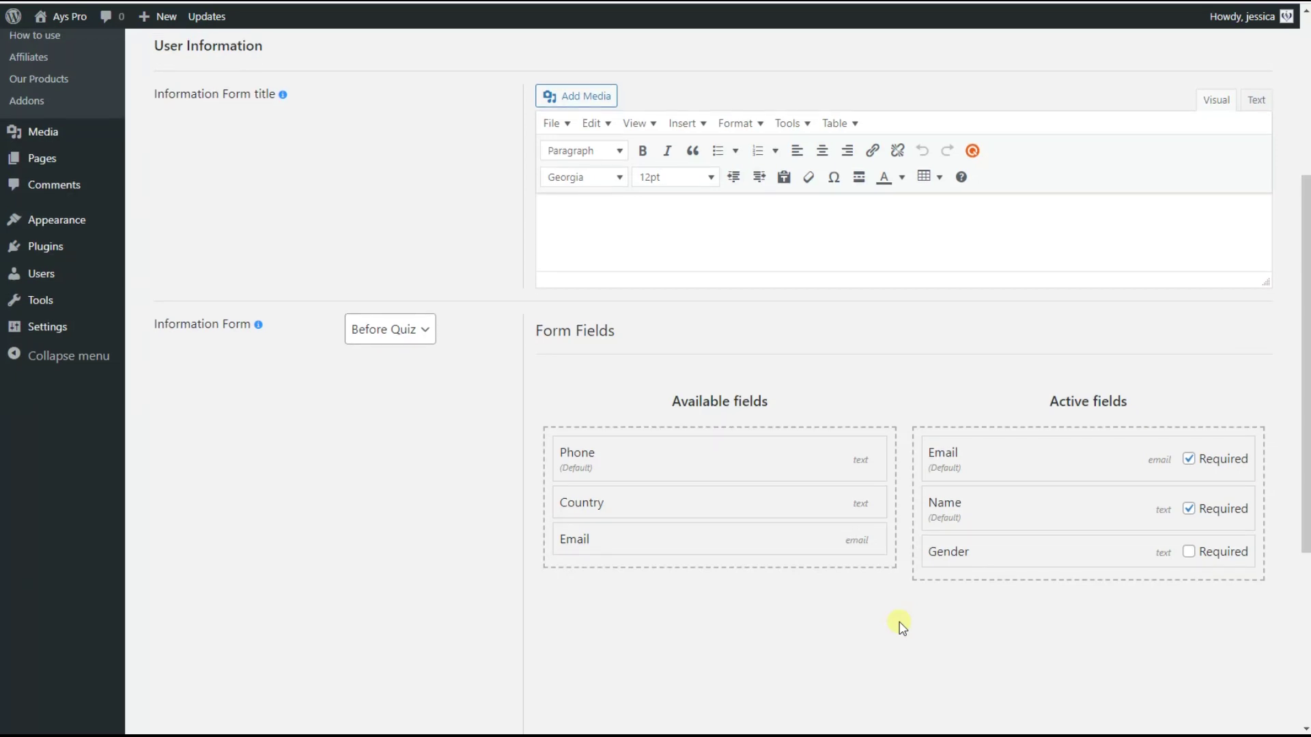
pyautogui.scroll(5, 580, 351)
pyautogui.click(331, 153)
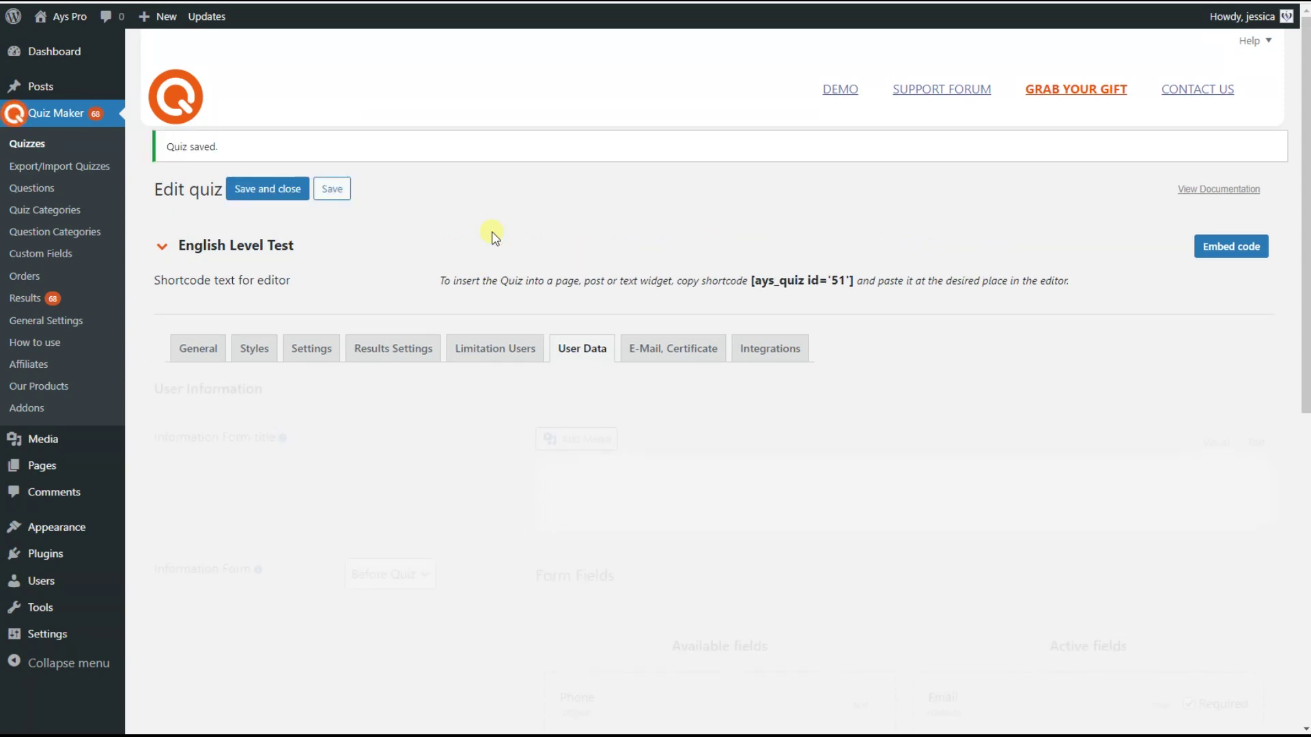
# Turn on 'Create post for quiz' in General settings, save, and view the generated post
pyautogui.click(673, 313)
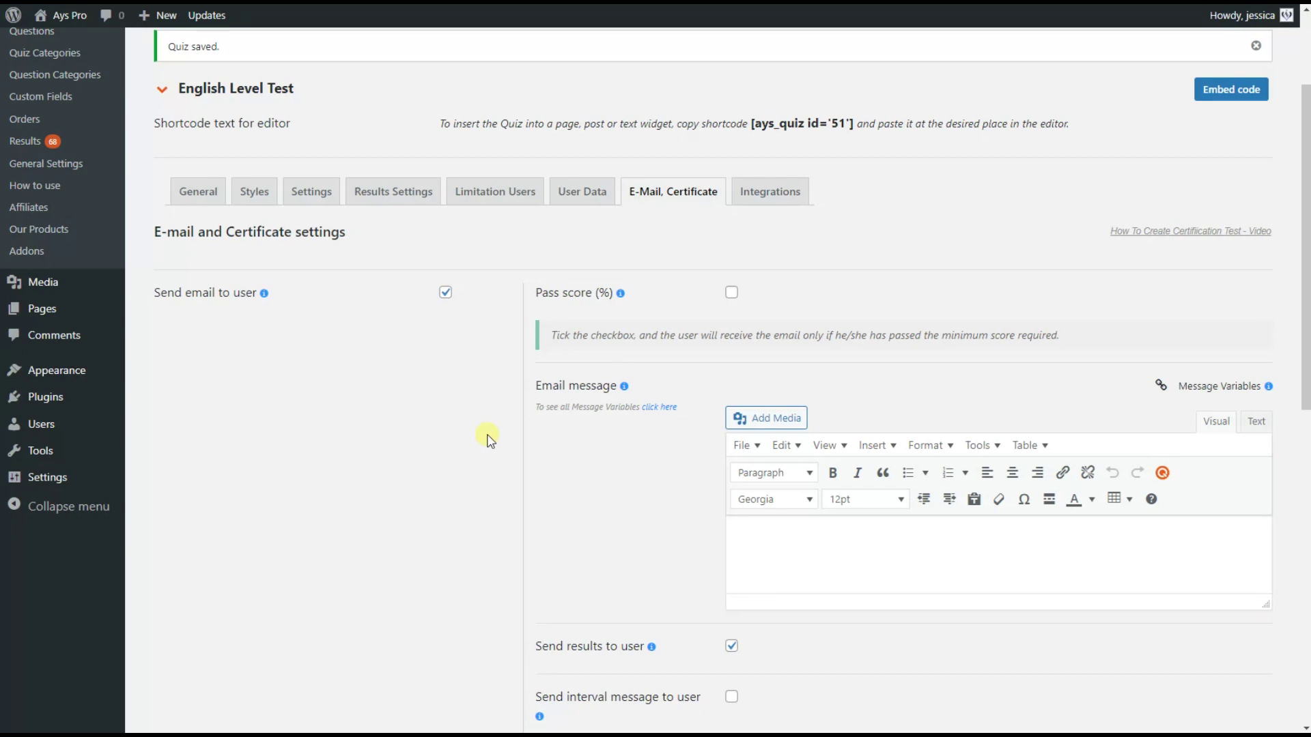
pyautogui.click(197, 192)
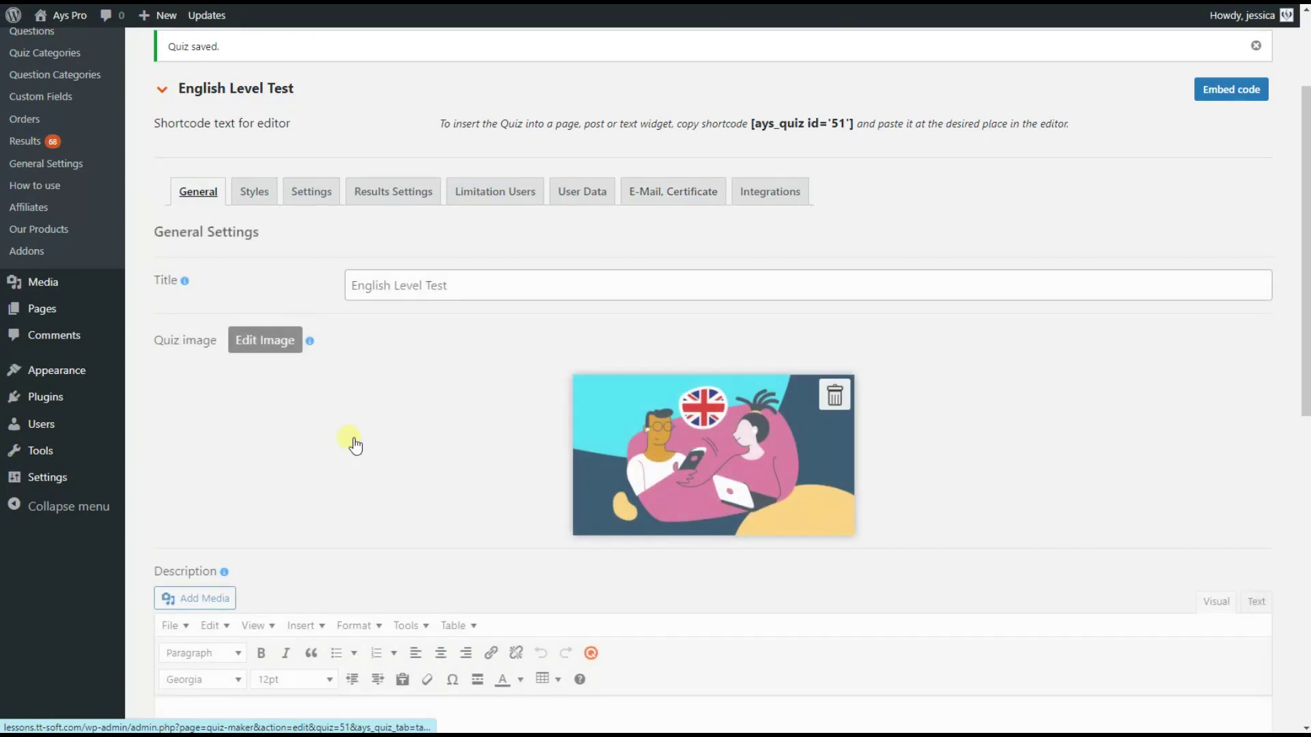
pyautogui.scroll(-3, 352, 451)
pyautogui.scroll(-3, 353, 467)
pyautogui.click(351, 467)
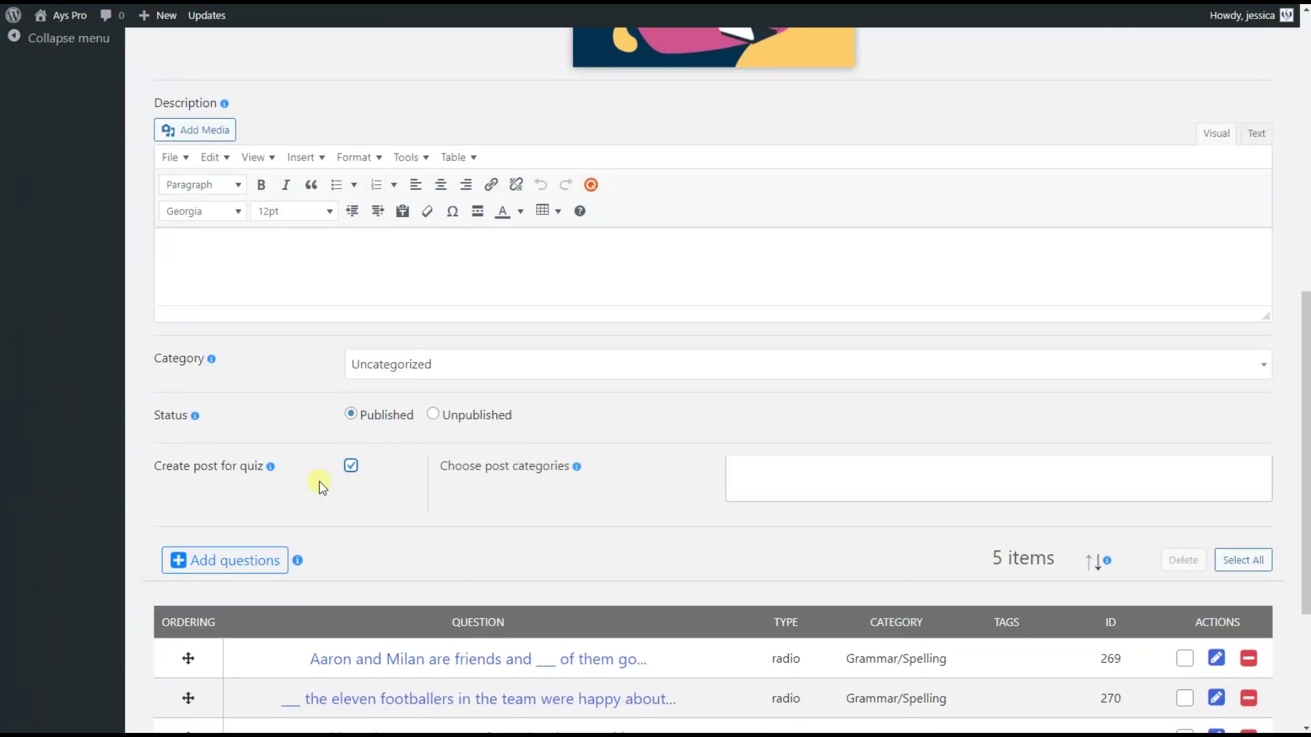
pyautogui.click(369, 517)
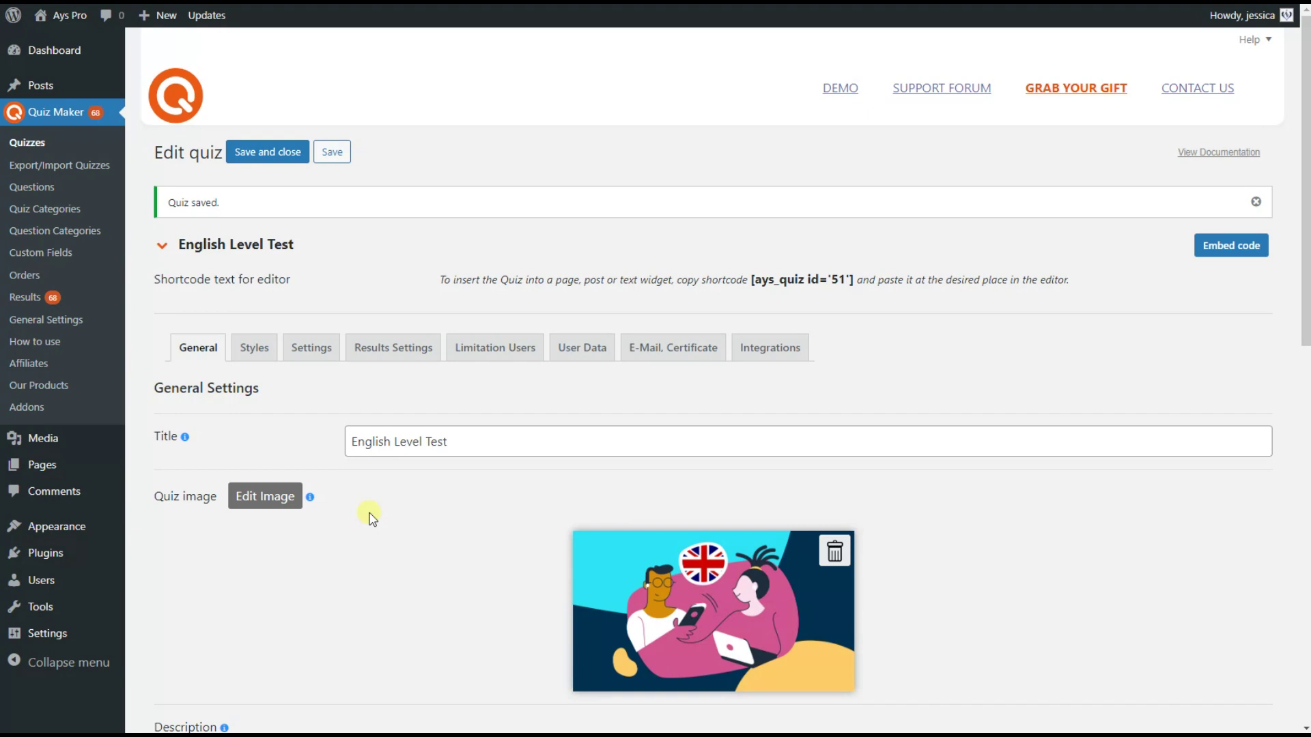
pyautogui.scroll(-9, 371, 519)
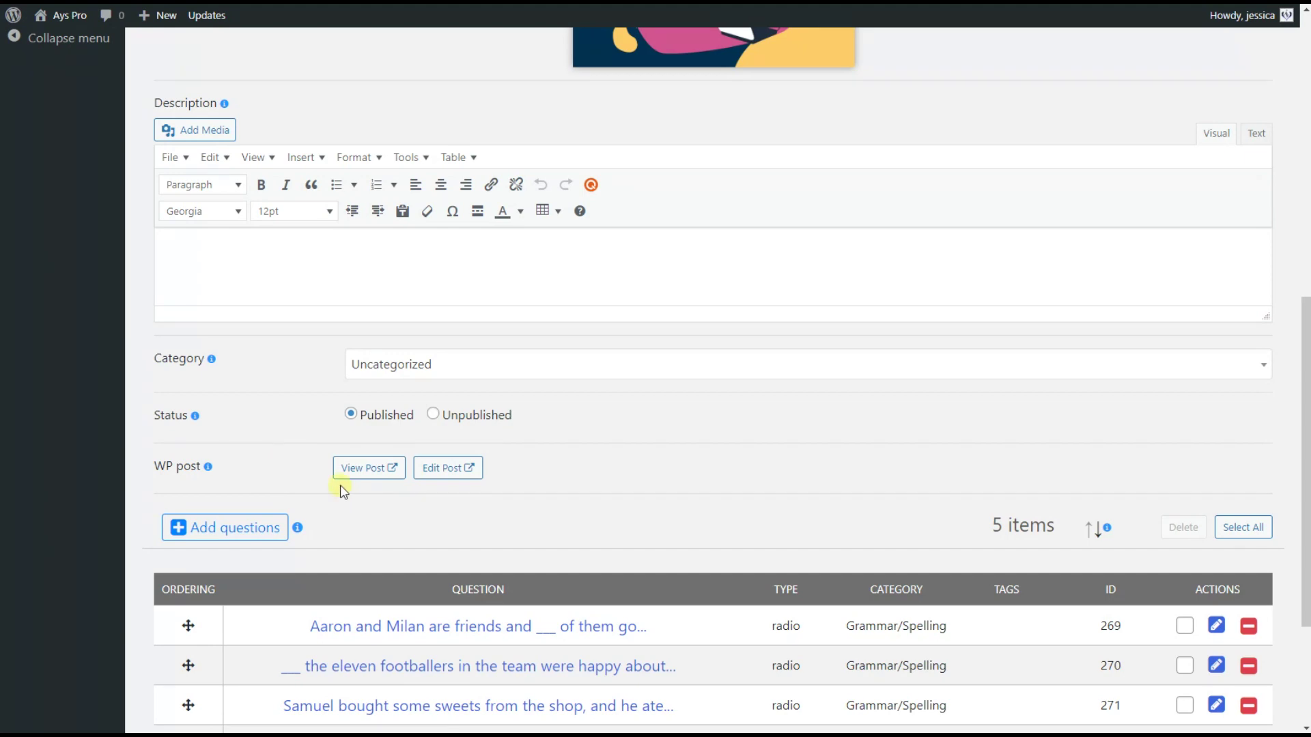
pyautogui.click(359, 469)
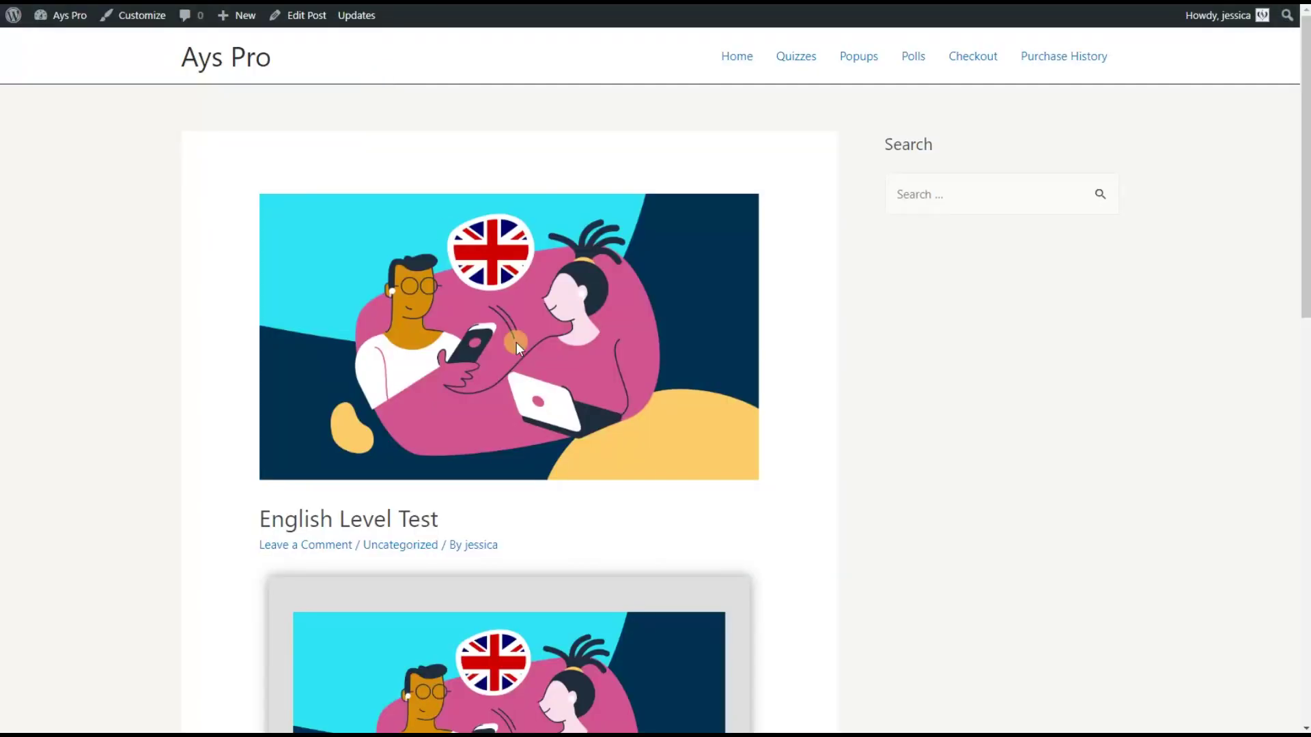
# Look over the auto-created quiz post, then close it to return to the quiz
pyautogui.scroll(-5, 411, 476)
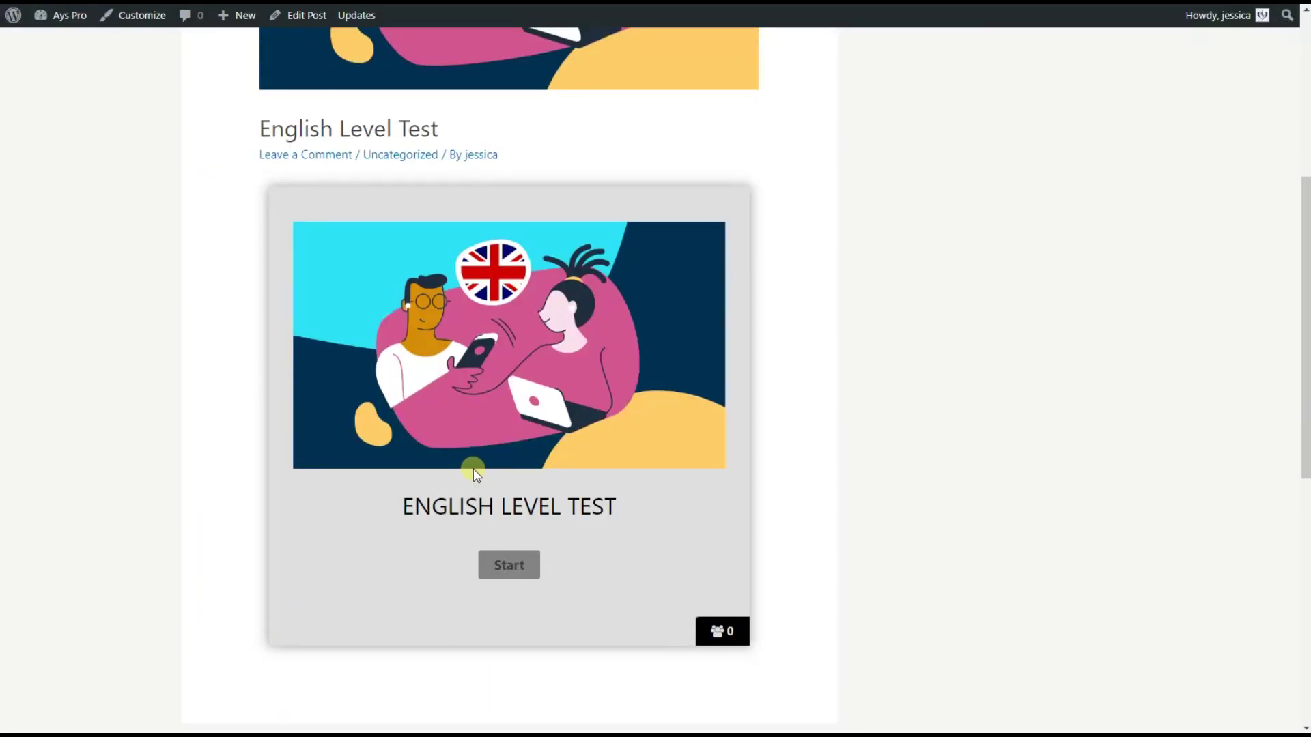
pyautogui.hotkey('ctrl', 'w')
pyautogui.scroll(10, 331, 272)
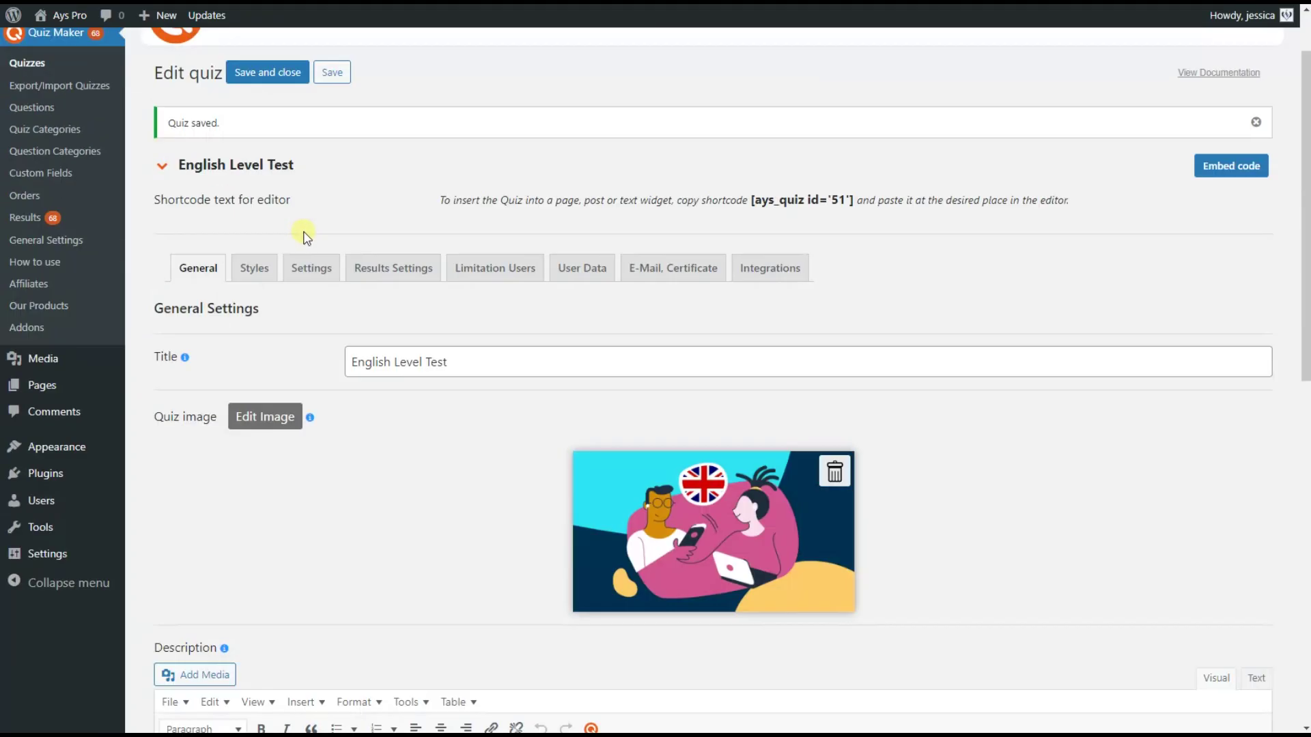
# Start a new blank post and copy the English Level Test shortcode for it
pyautogui.click(158, 88)
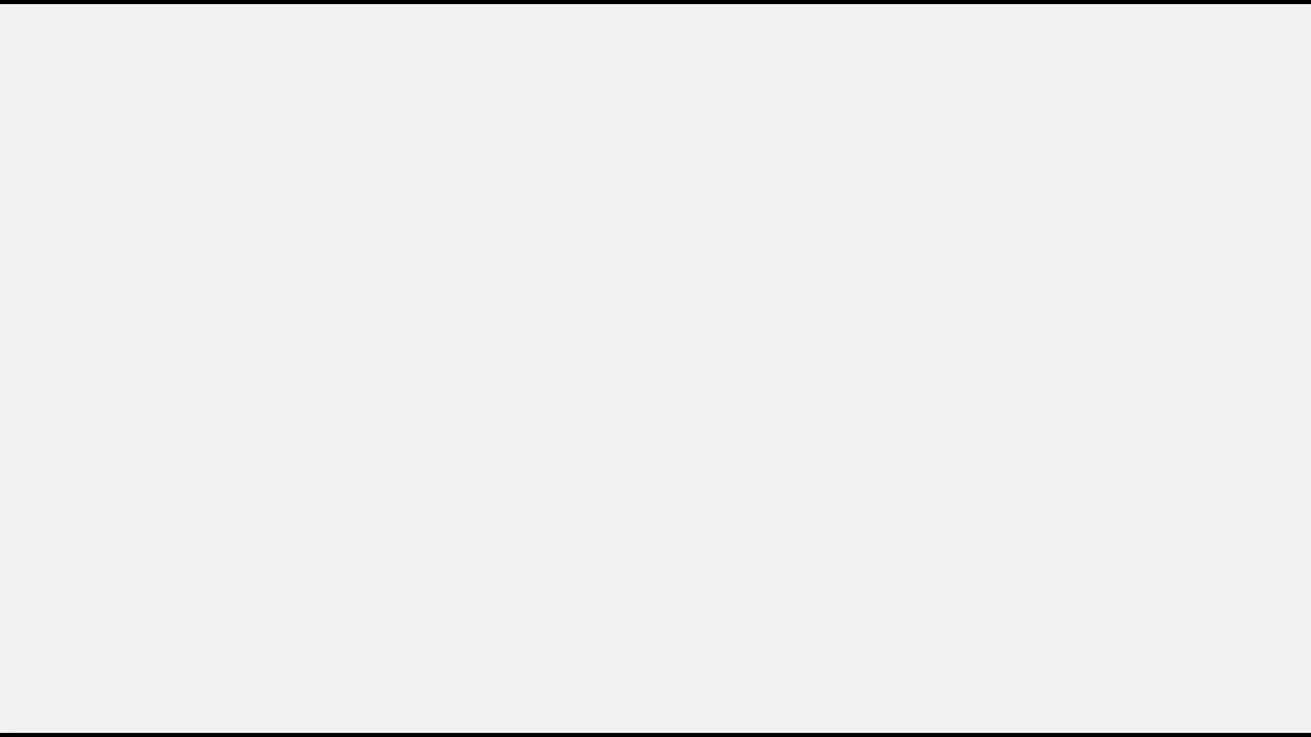
pyautogui.click(227, 59)
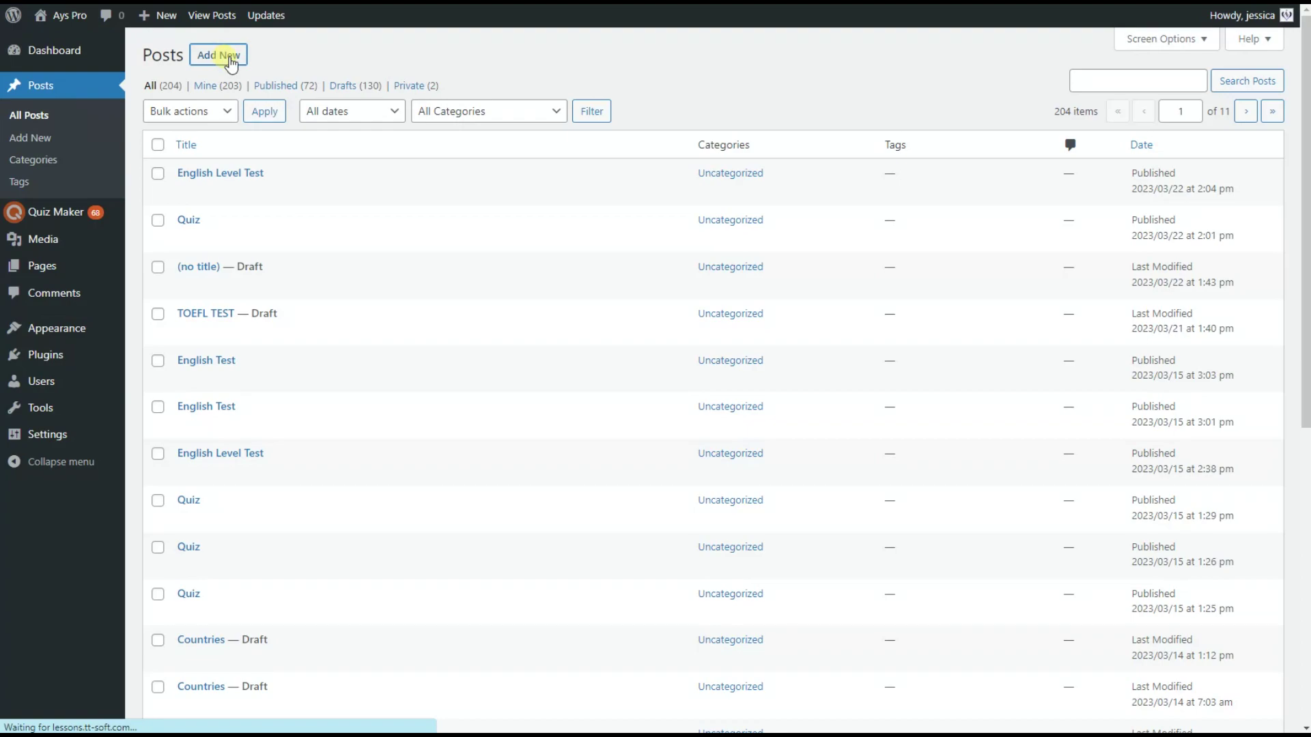
pyautogui.hotkey('alt', 'Left')
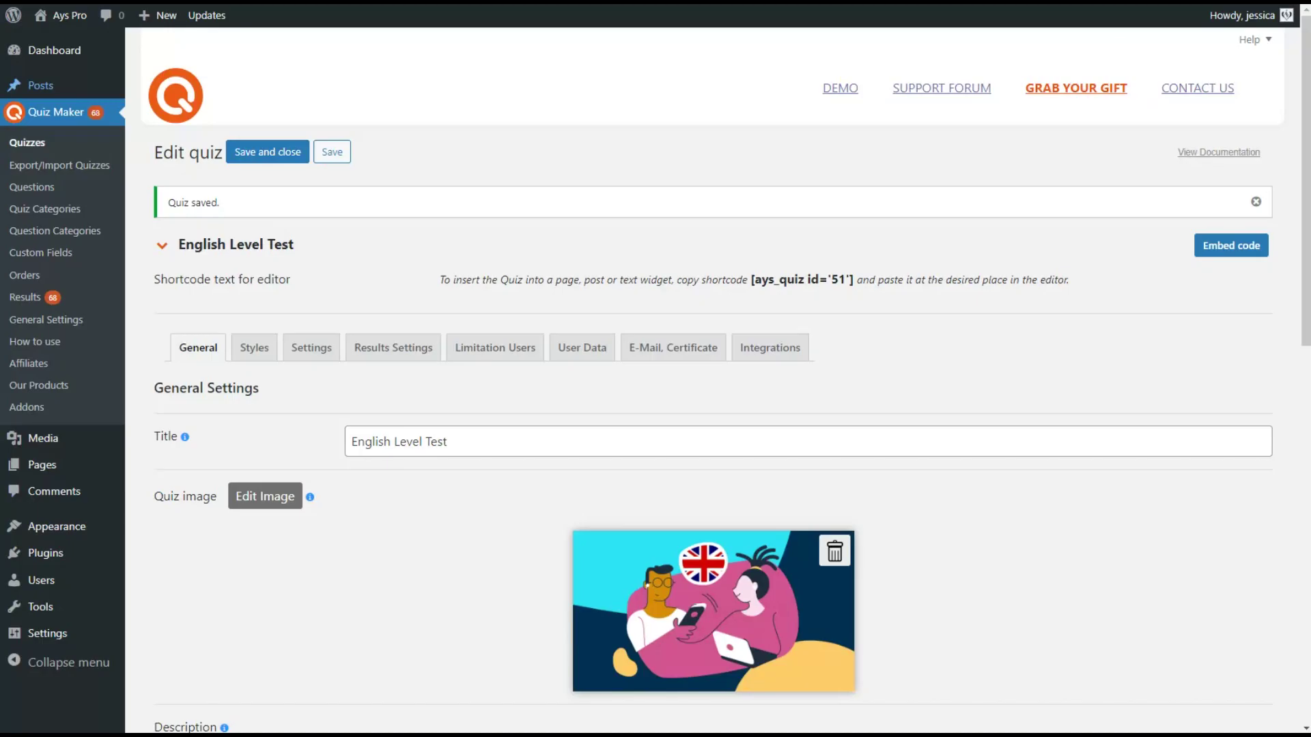
pyautogui.click(817, 279)
pyautogui.hotkey('ctrl', 'c')
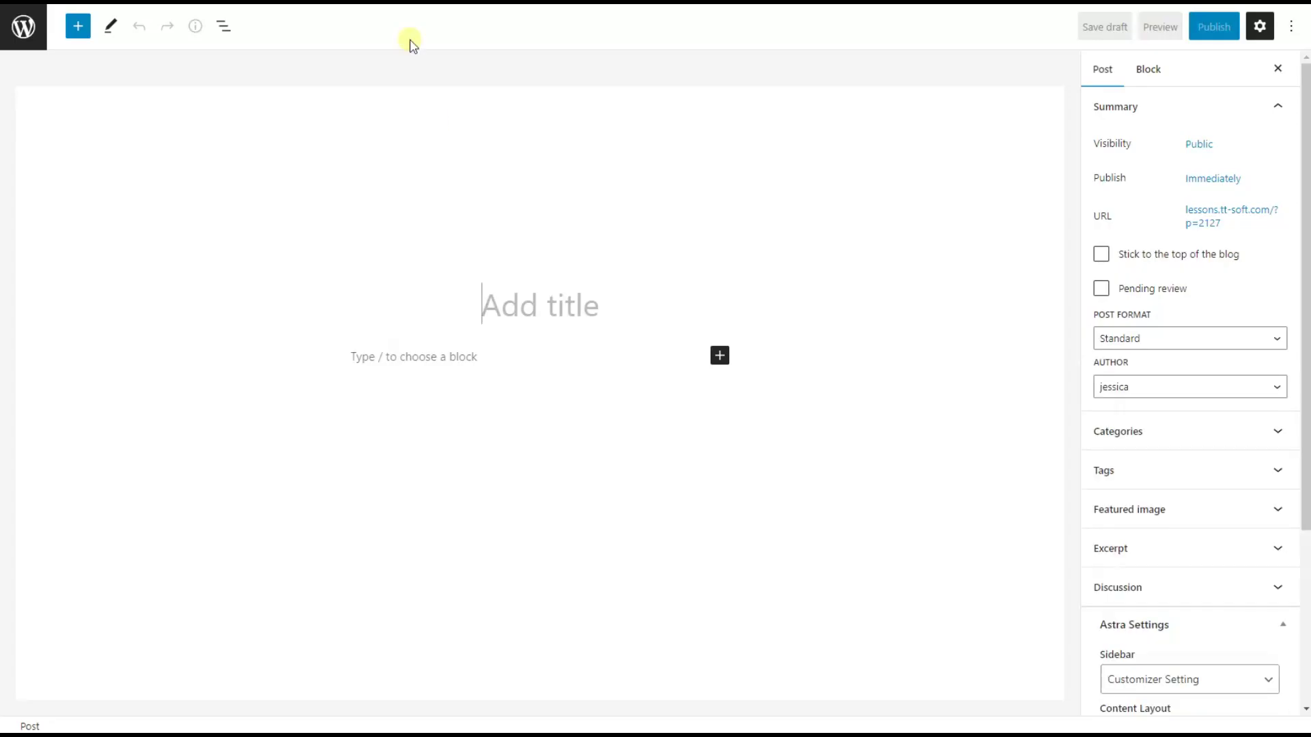
pyautogui.click(512, 357)
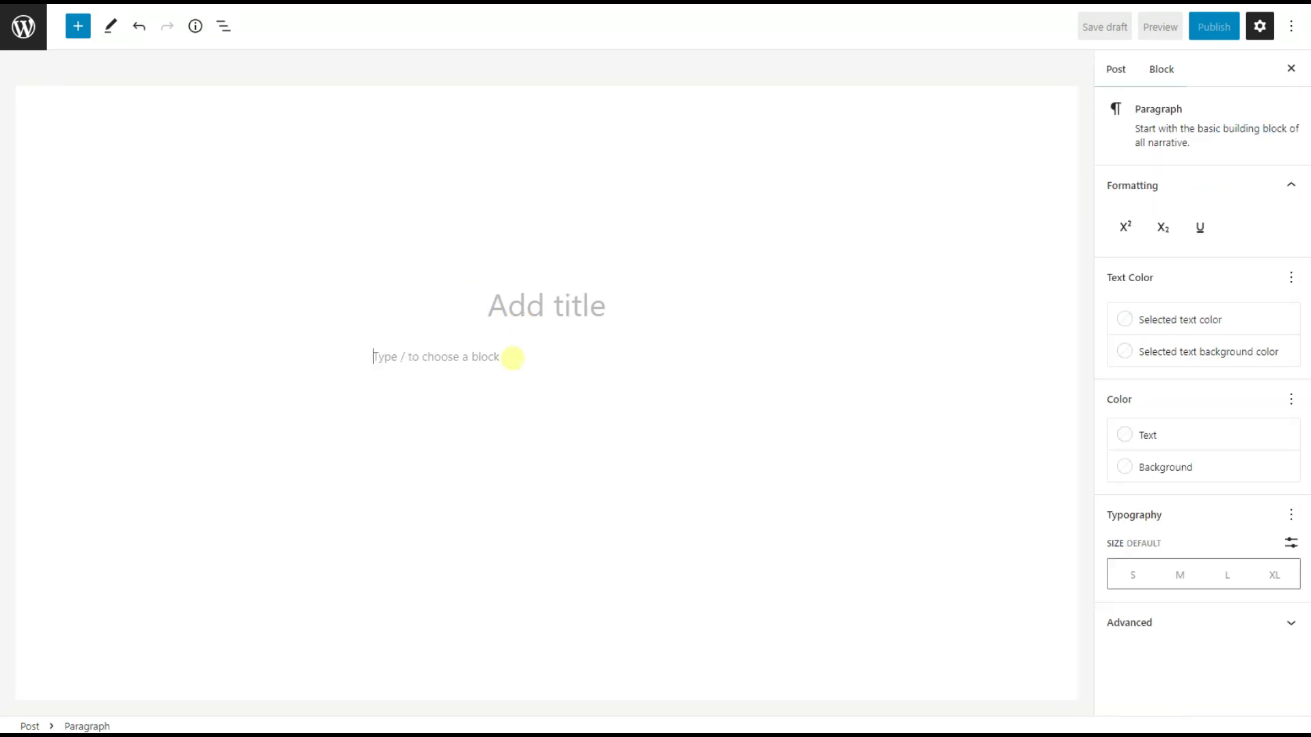
# Paste the [ays_quiz id='51'] shortcode into the post body and title it 'Quiz'
pyautogui.hotkey('ctrl', 'v')
pyautogui.click(543, 313)
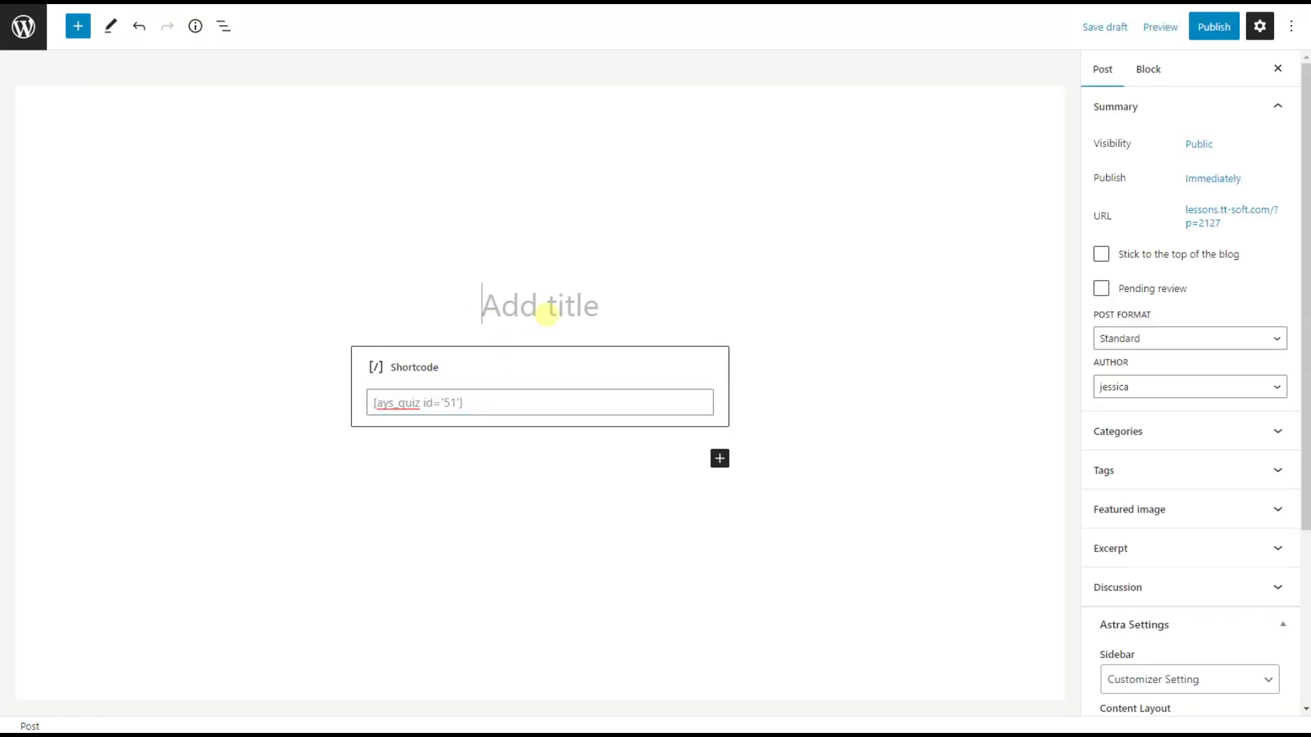
pyautogui.write('Quiz')
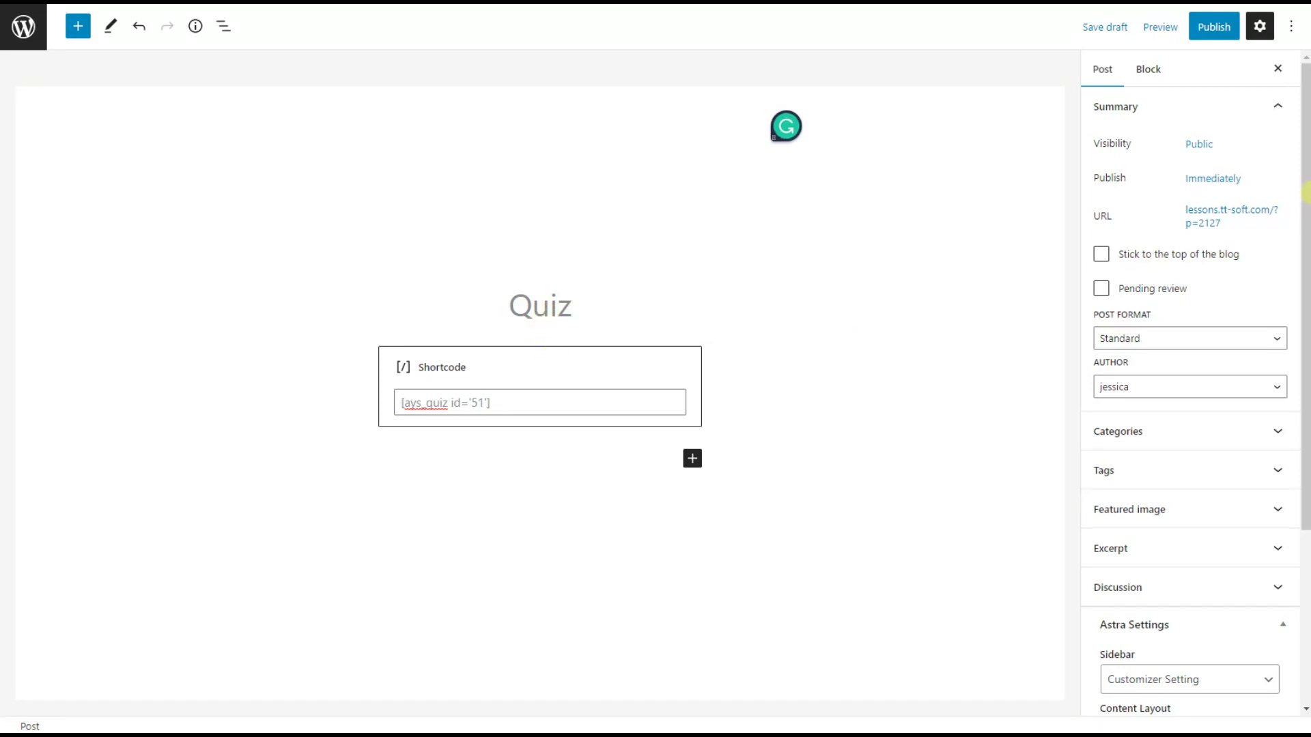
# Publish the 'Quiz' post and view it live
pyautogui.click(1213, 27)
pyautogui.click(1188, 31)
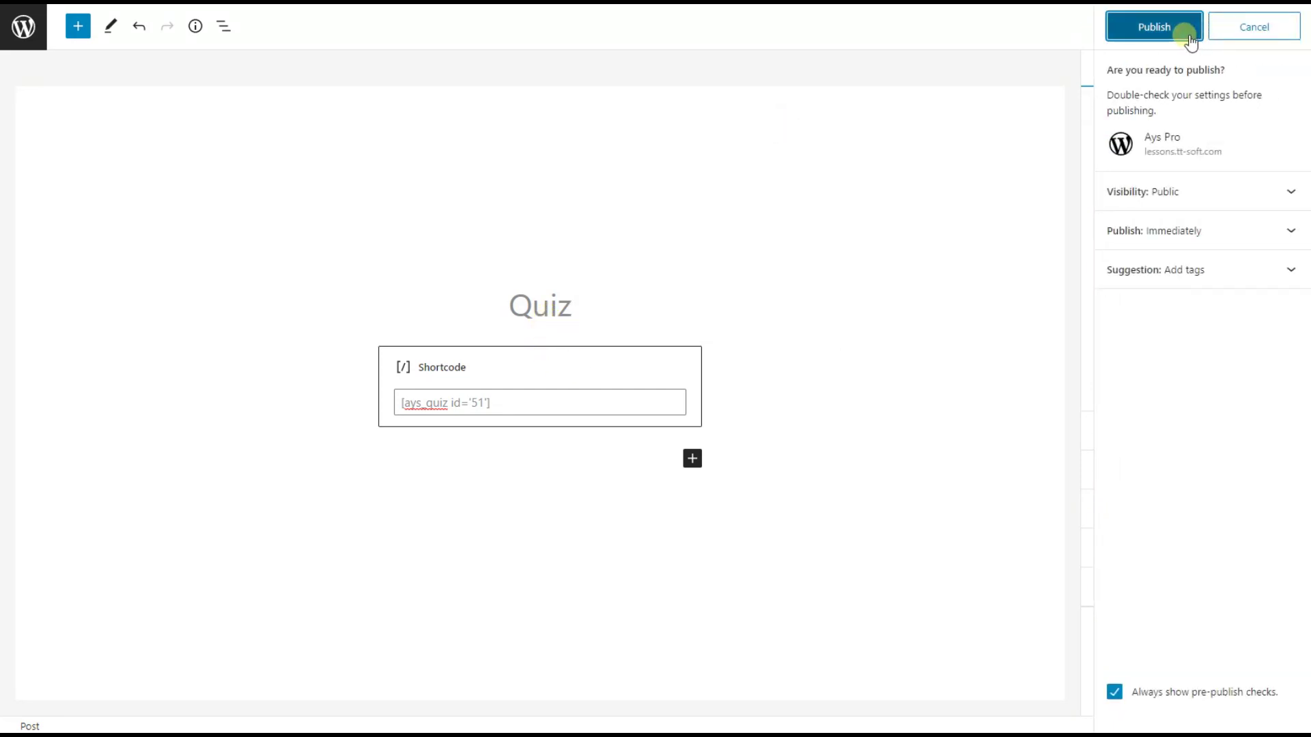
pyautogui.click(1176, 209)
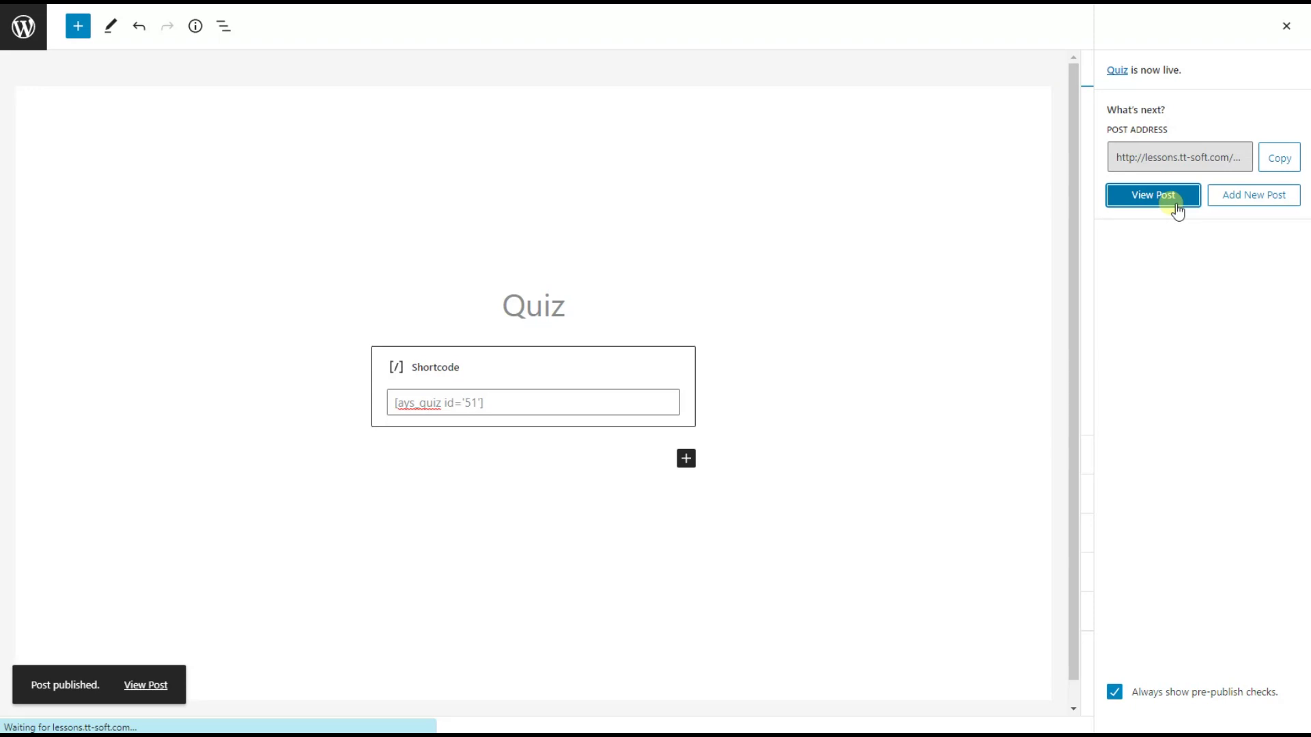
pyautogui.scroll(-3, 828, 281)
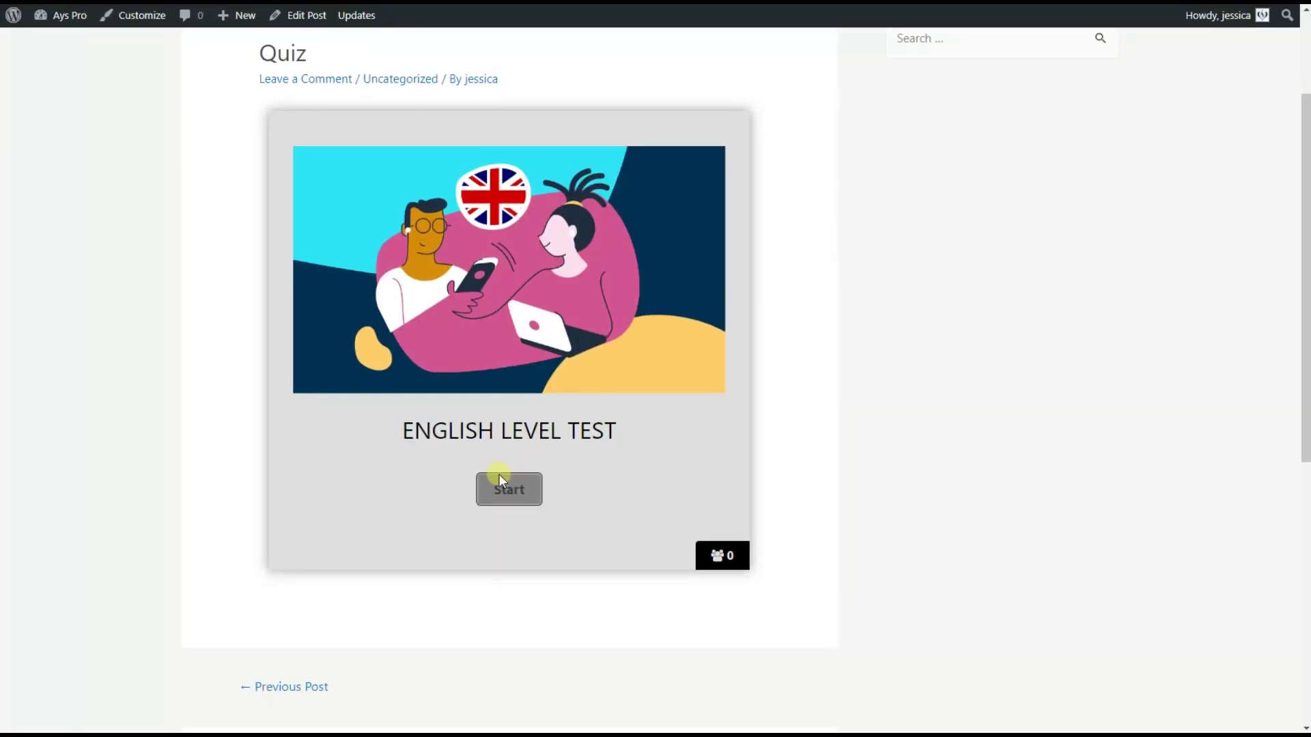
# Start the quiz and submit the information form with an e-mail and name
pyautogui.click(505, 495)
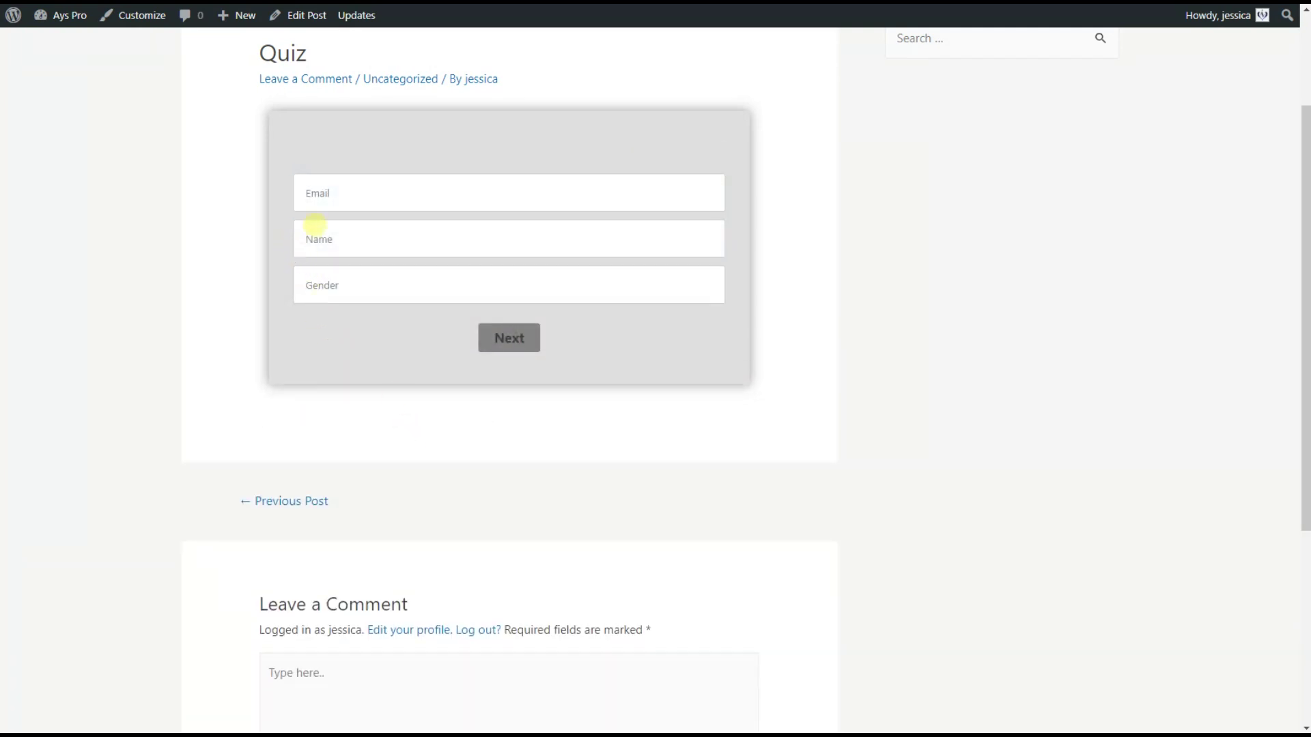
pyautogui.click(332, 192)
pyautogui.write('examp')
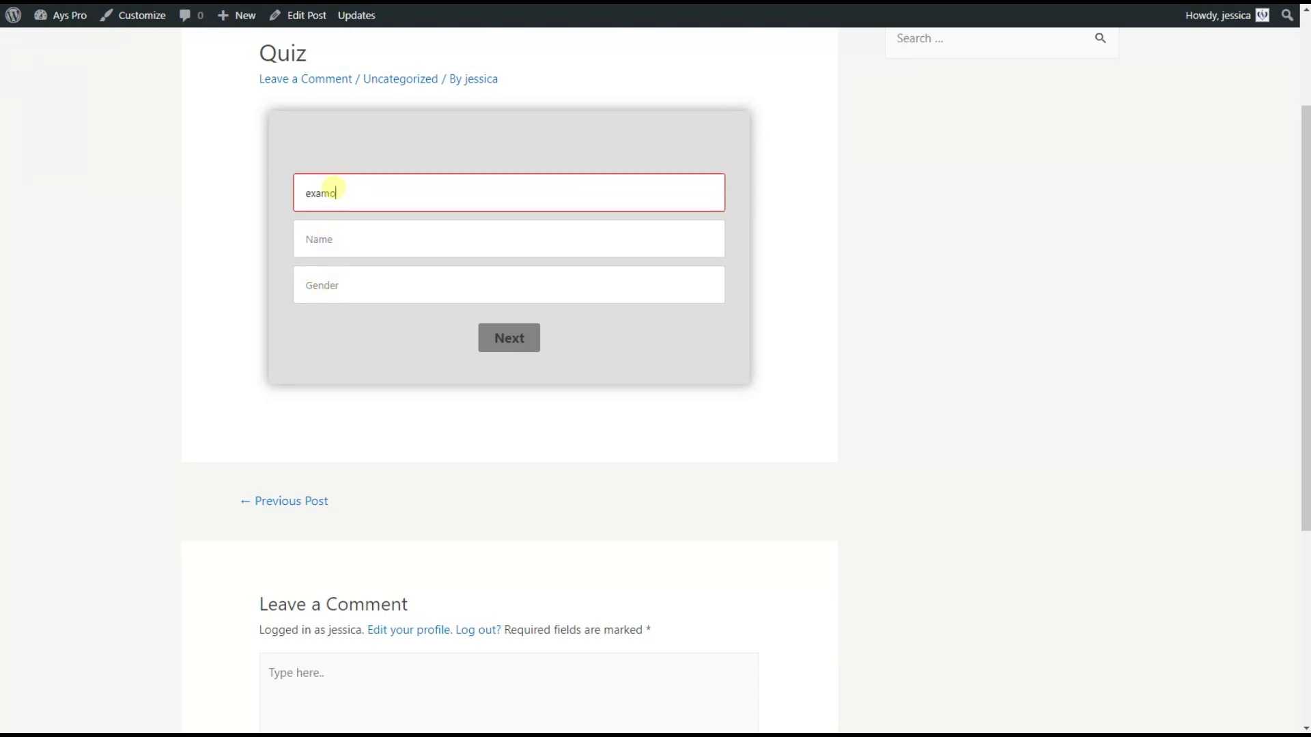
pyautogui.write('le@gmail.com')
pyautogui.click(344, 240)
pyautogui.write('John')
pyautogui.click(498, 345)
# Answer all five English Level Test questions, choosing 'both' for question 1
pyautogui.click(404, 286)
pyautogui.click(406, 257)
pyautogui.click(426, 290)
pyautogui.click(404, 284)
pyautogui.click(389, 239)
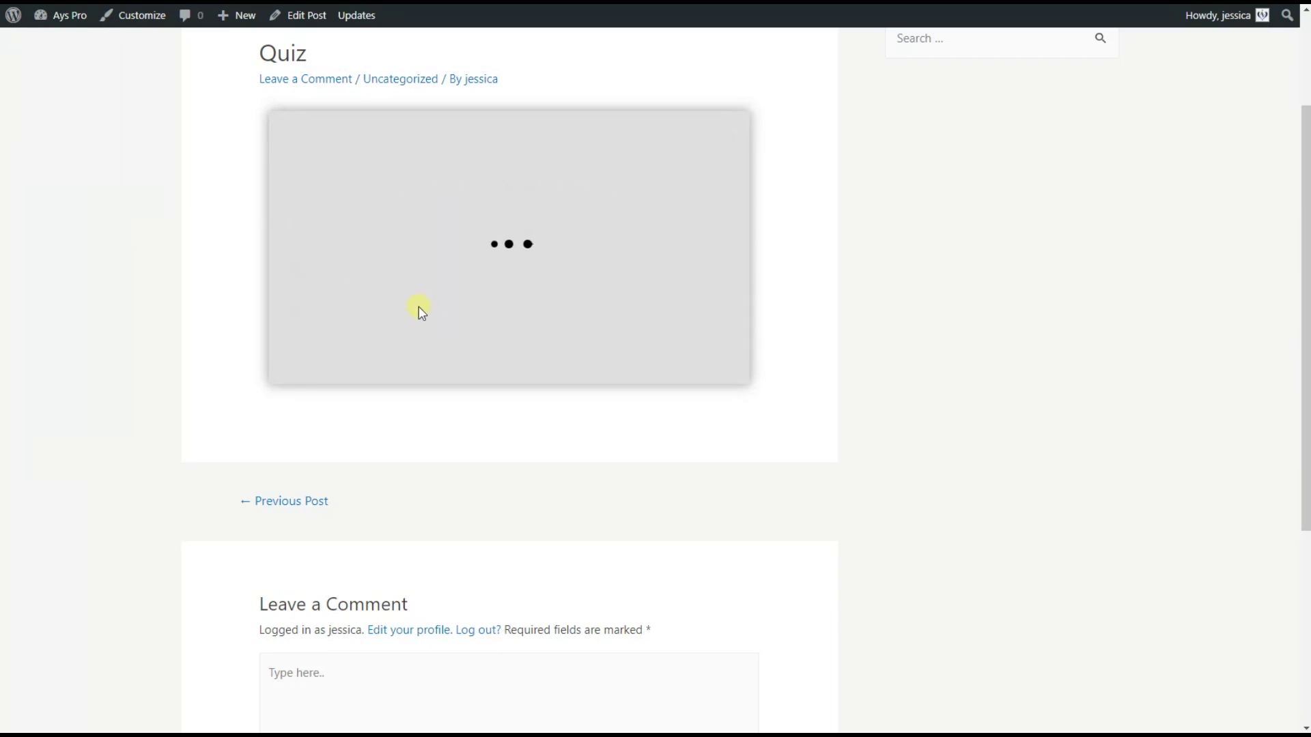